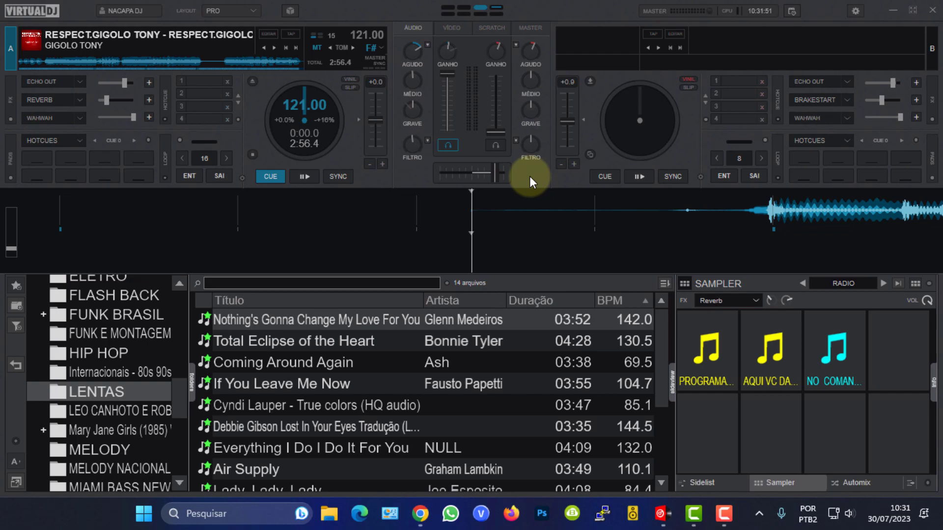
# Switch the side panel to Automix and clear its playlist.
pyautogui.click(708, 484)
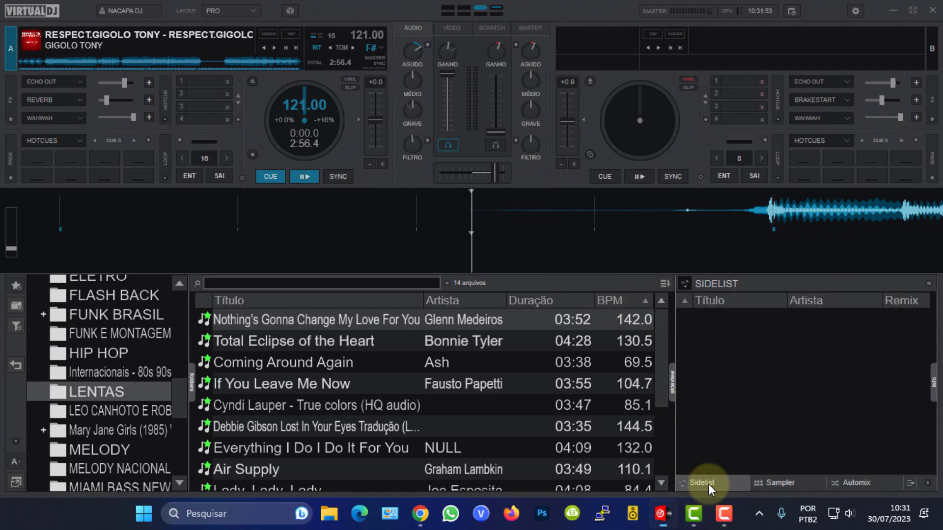
pyautogui.click(792, 488)
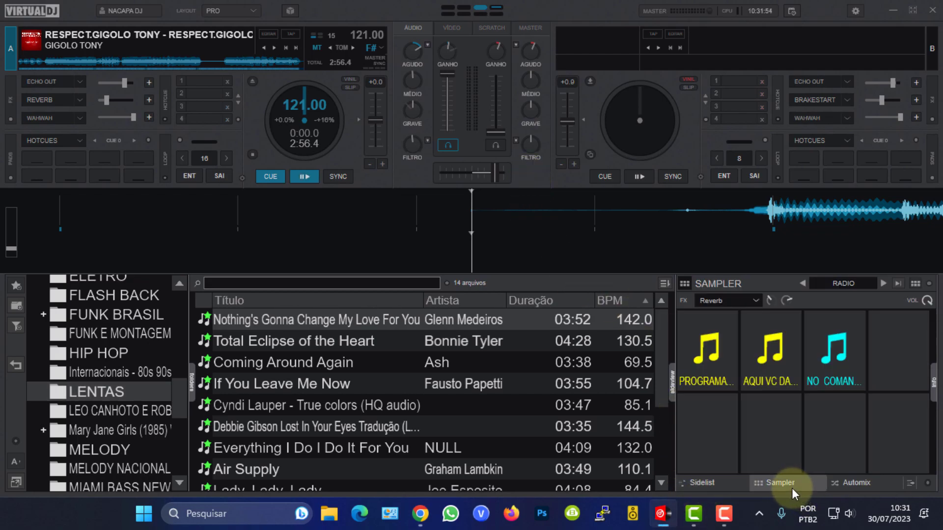
pyautogui.click(713, 483)
pyautogui.click(856, 483)
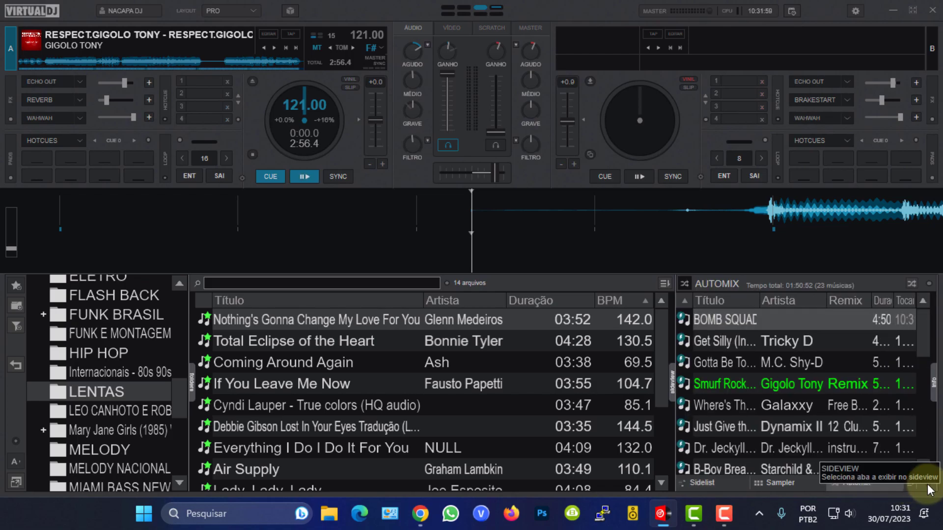
pyautogui.click(928, 285)
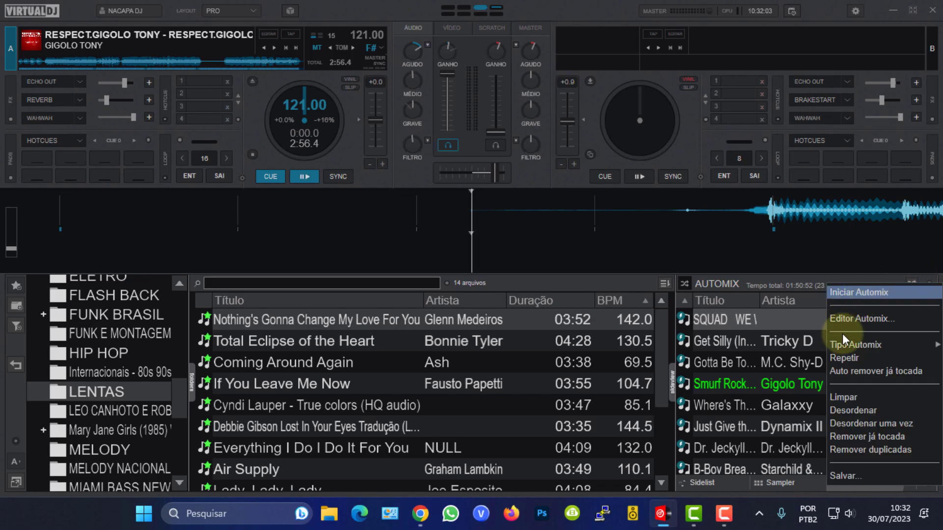
pyautogui.click(843, 398)
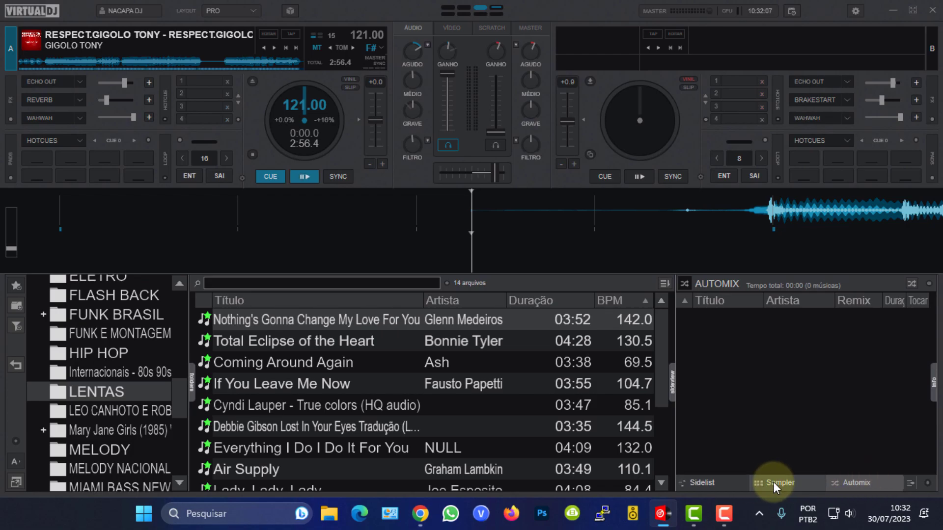
# Make the Remixes and Karaokê tabs visible in the side panel.
pyautogui.click(927, 484)
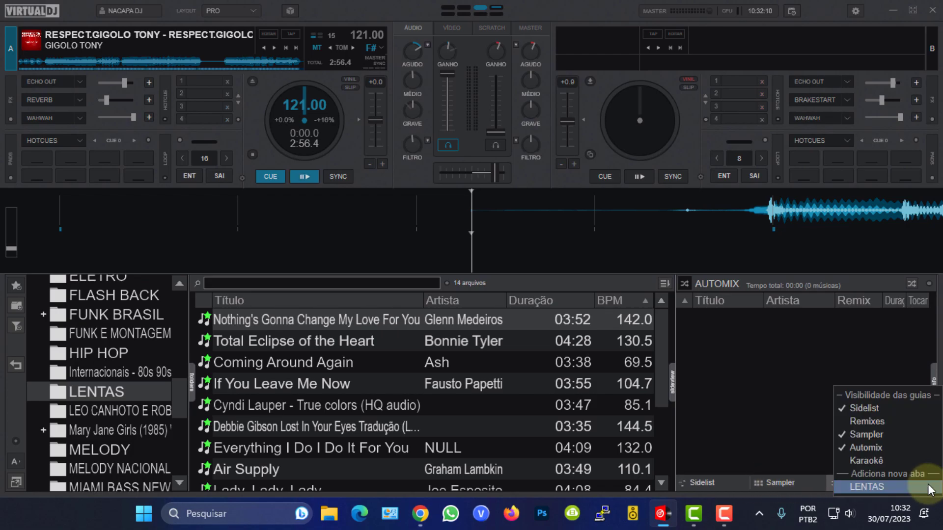
pyautogui.click(843, 420)
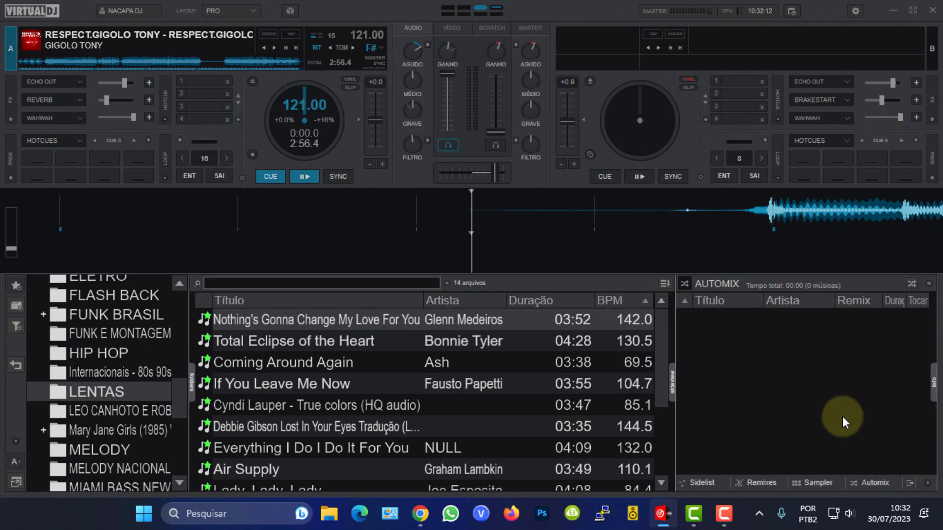
pyautogui.click(927, 483)
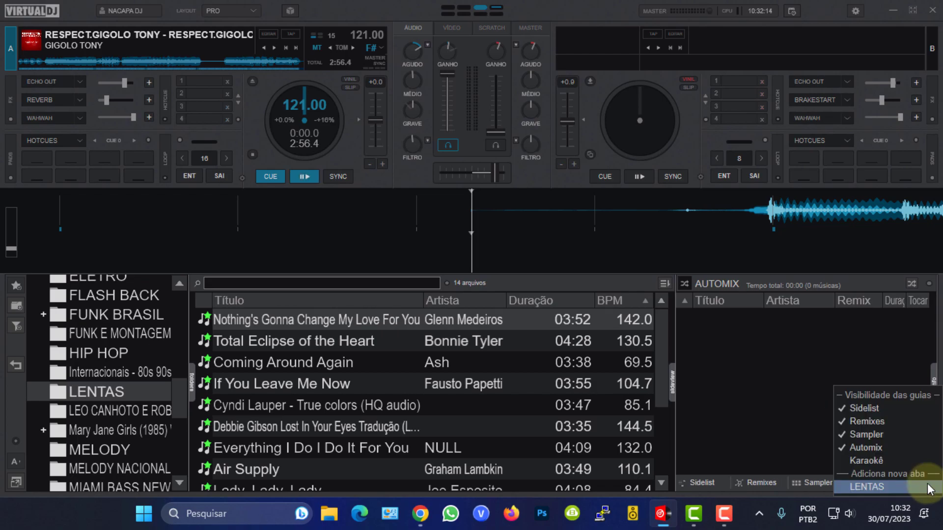
pyautogui.click(849, 459)
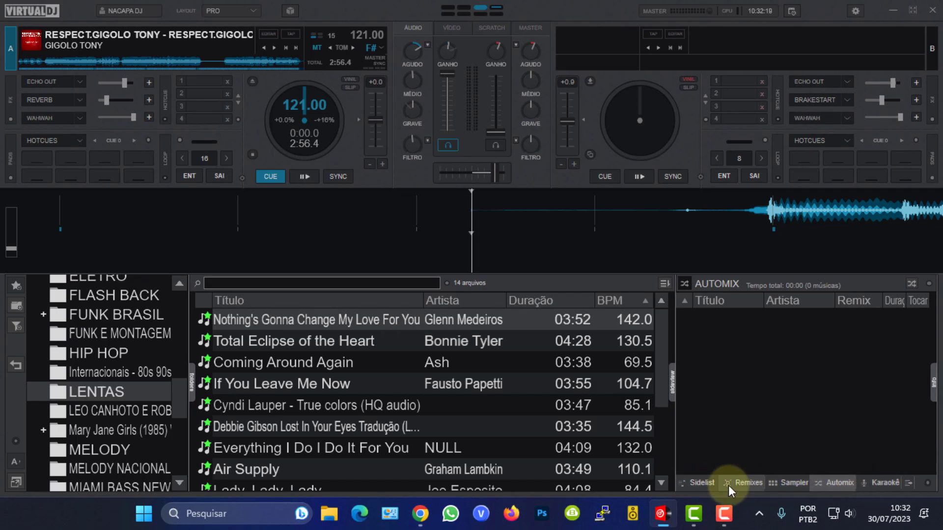
# Hide the Karaokê and Remixes tabs from the side panel again.
pyautogui.click(927, 484)
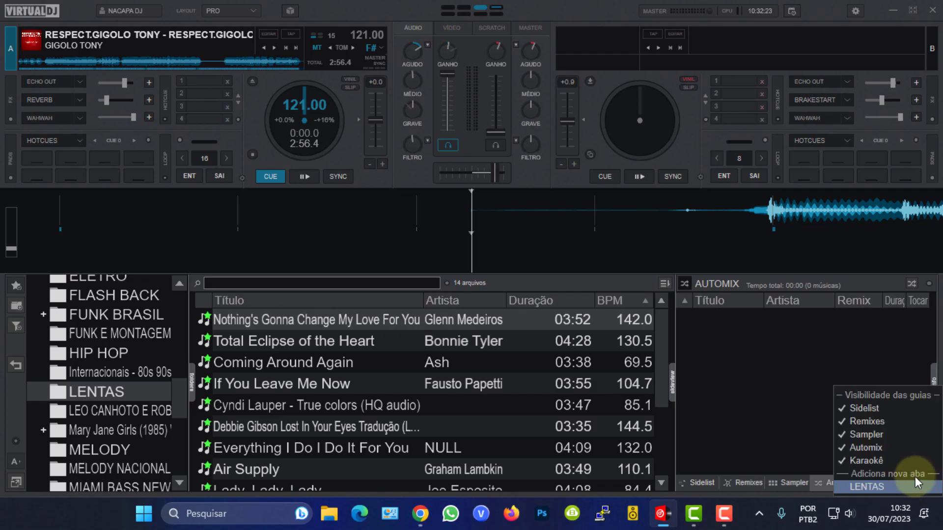
pyautogui.click(849, 460)
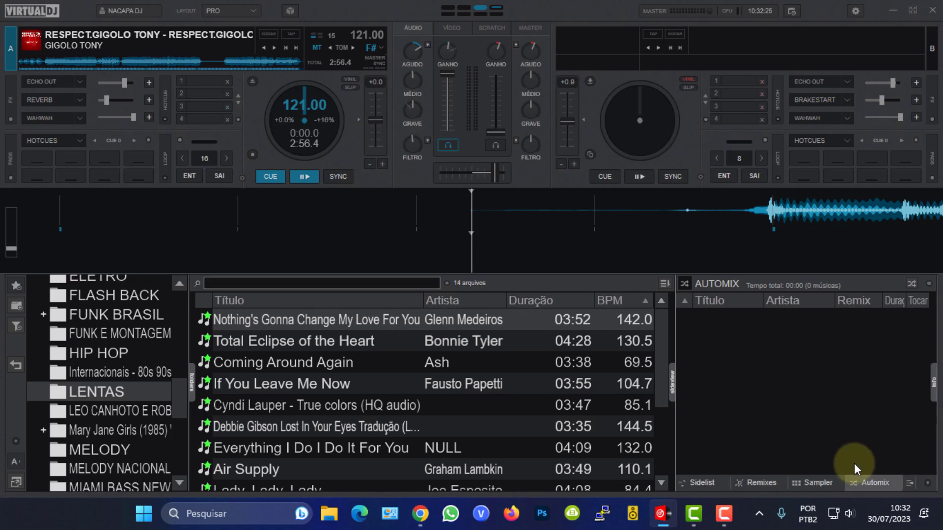
pyautogui.click(927, 483)
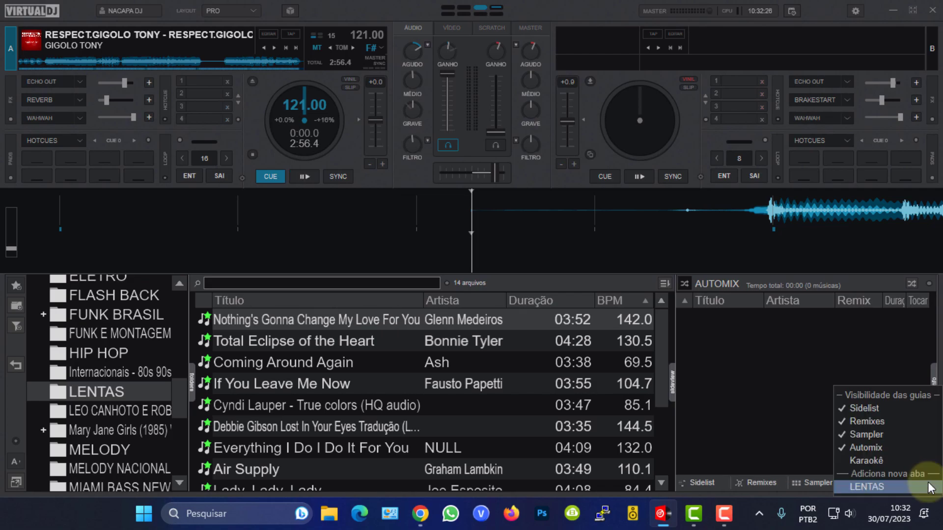
pyautogui.click(846, 423)
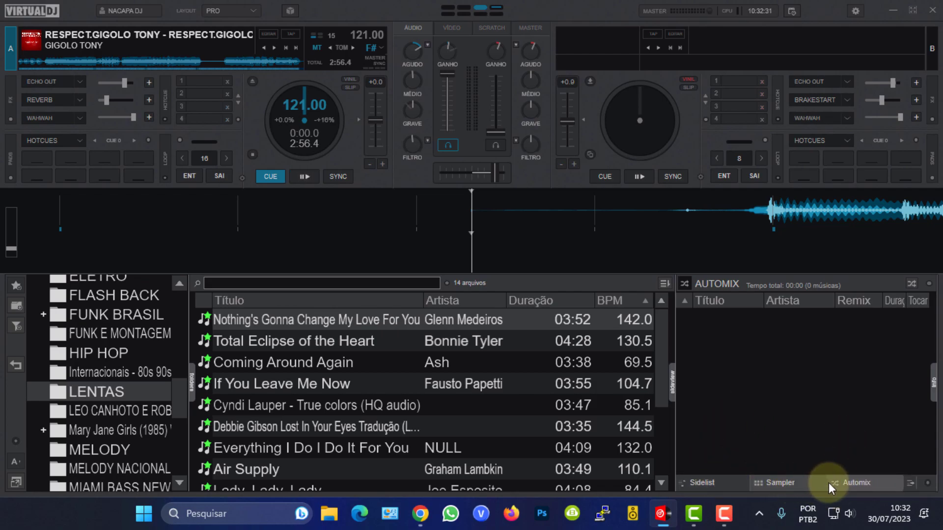
# Create a new empty sampler bank named PONTOS.
pyautogui.click(789, 485)
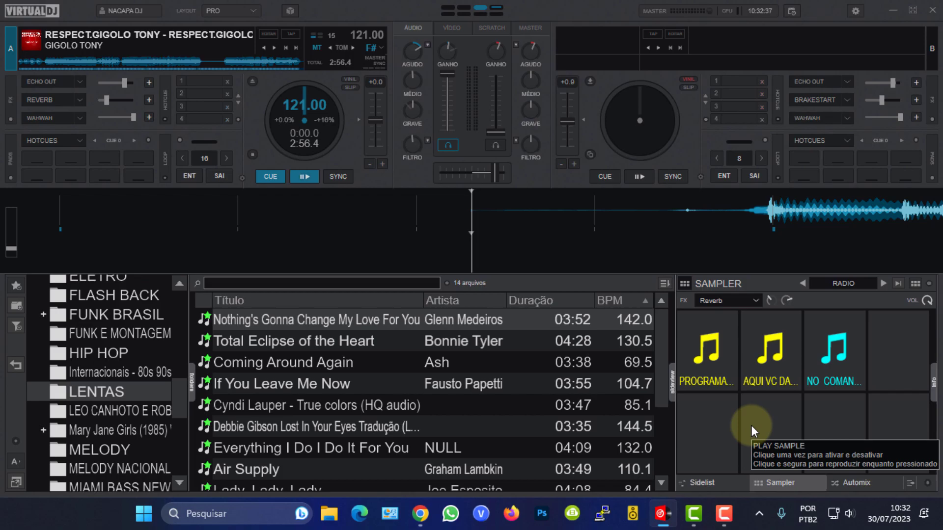
pyautogui.click(836, 282)
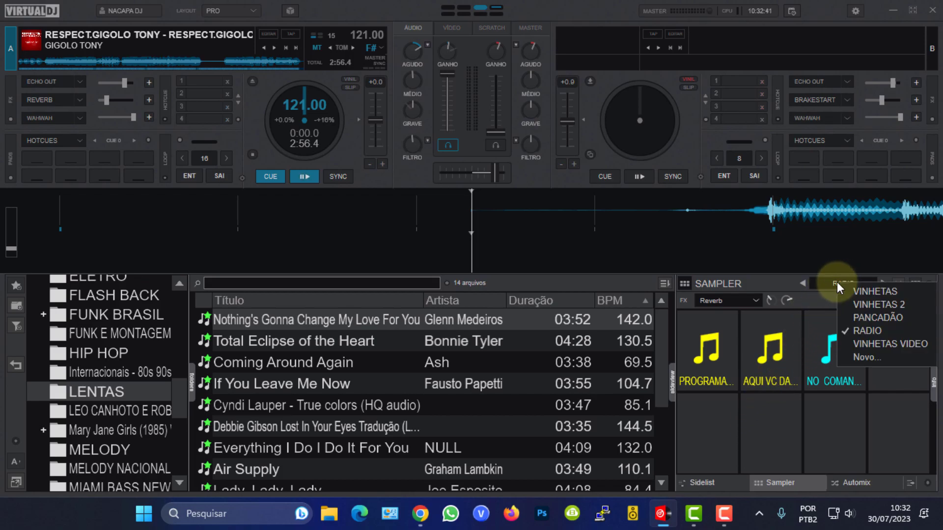
pyautogui.click(859, 361)
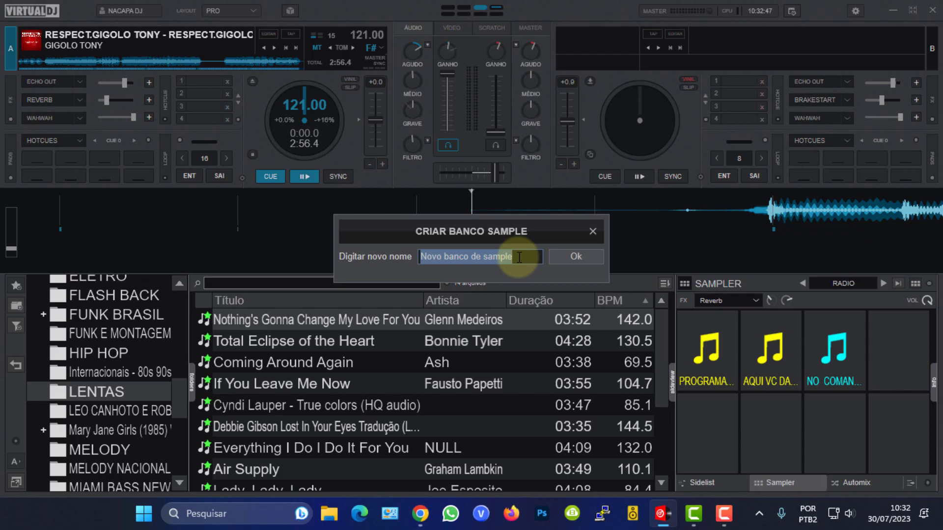
pyautogui.write('PONTOS')
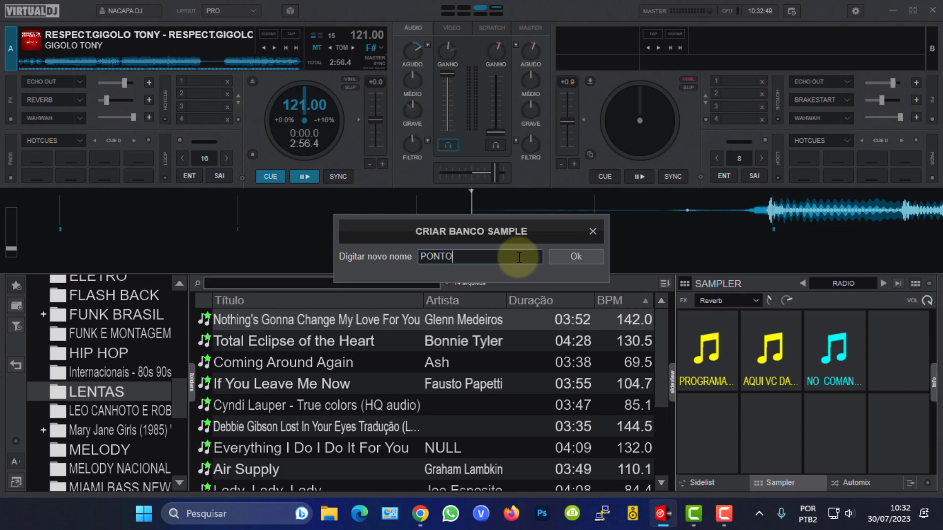
pyautogui.click(572, 252)
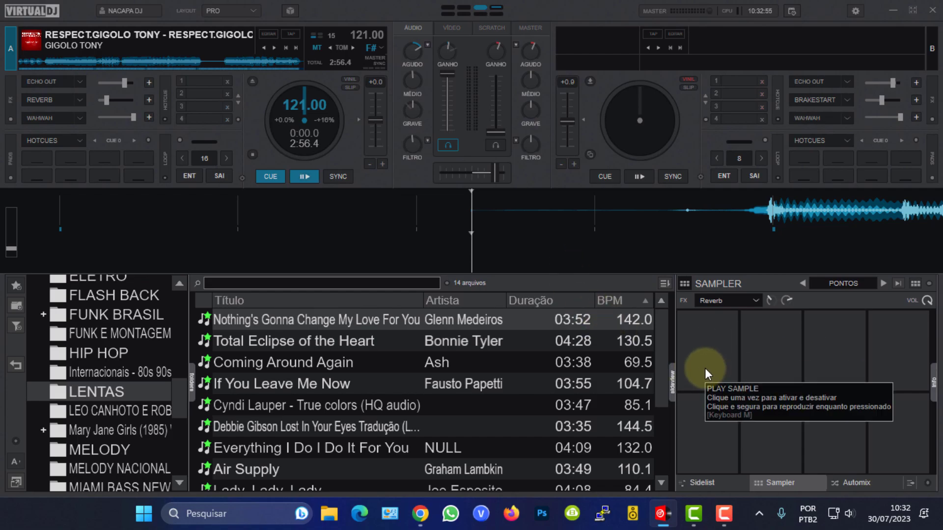
# Switch to the browser and go to the Skins & Plugins section of the Terra dos DJs site.
pyautogui.click(421, 514)
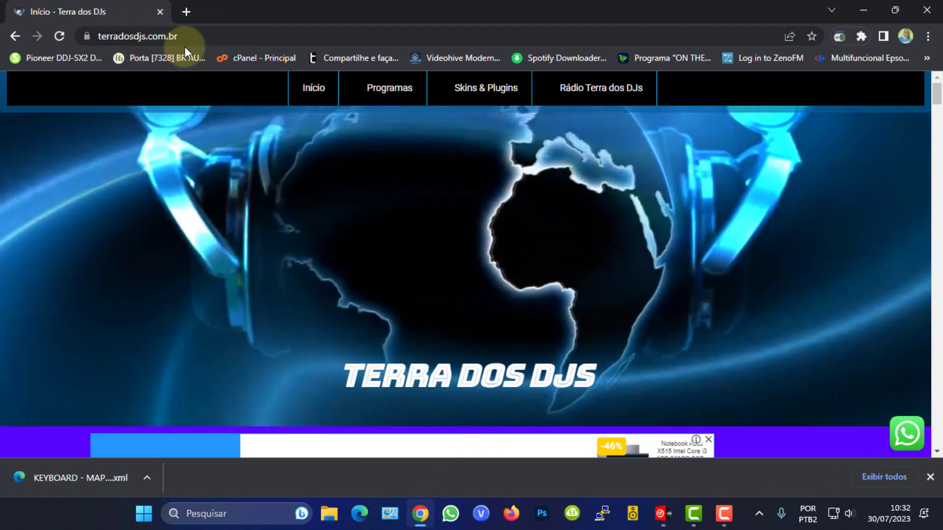
pyautogui.scroll(-1, 335, 356)
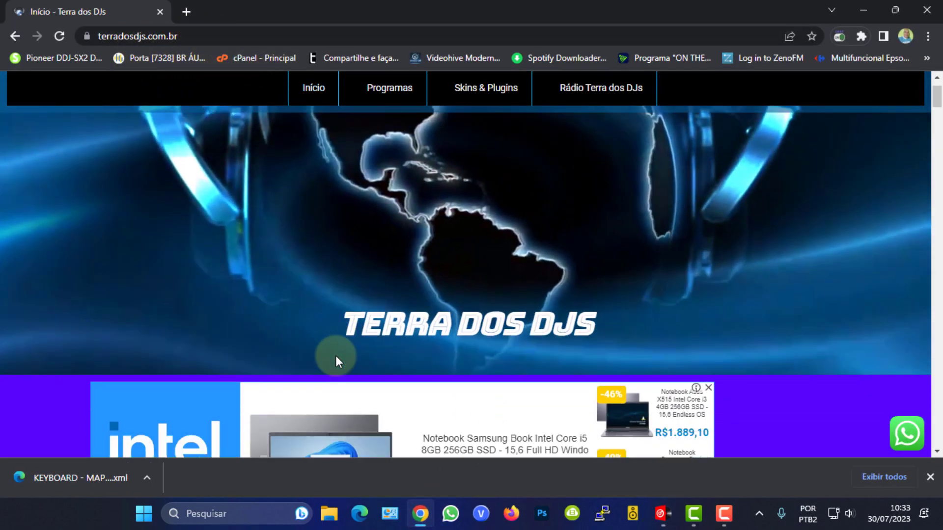
pyautogui.scroll(-20, 336, 359)
pyautogui.scroll(-3, 335, 355)
pyautogui.scroll(10, 337, 358)
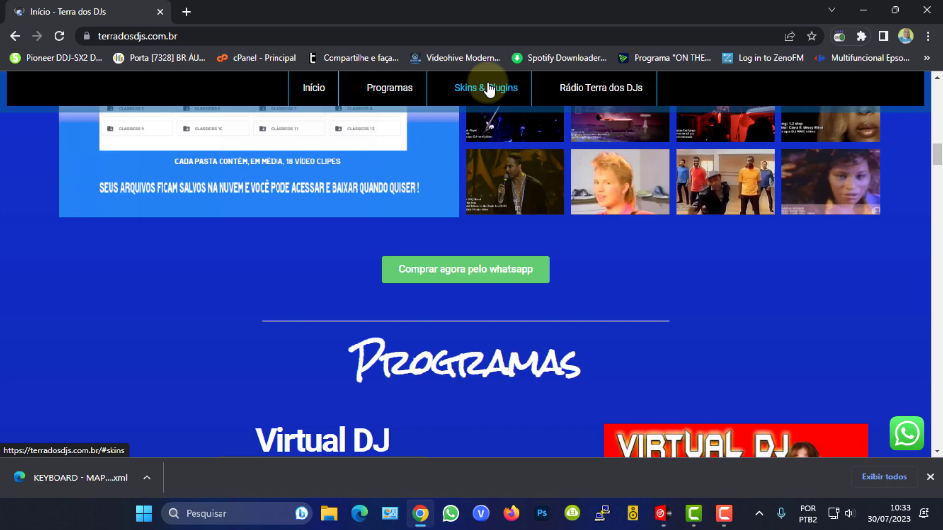
pyautogui.click(488, 90)
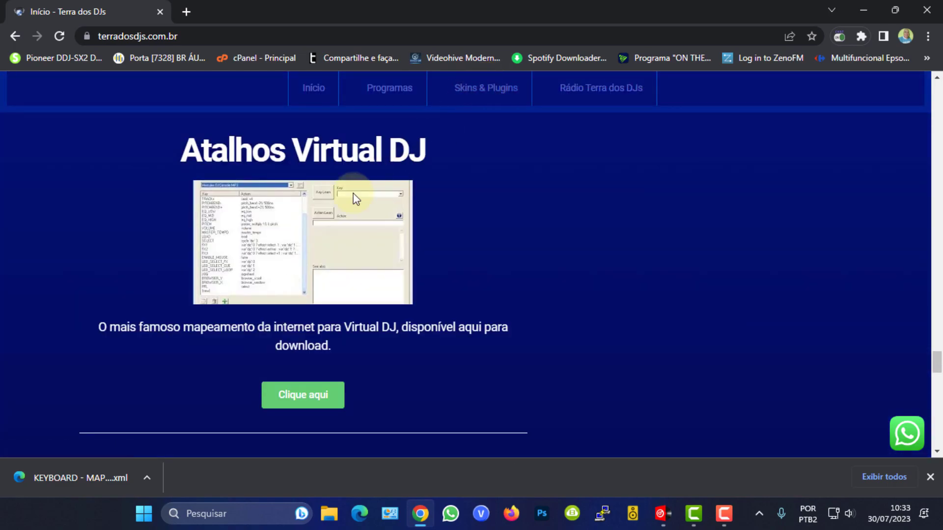
# Scroll to the Pontos para montagens kit and open its download page.
pyautogui.scroll(-12, 236, 296)
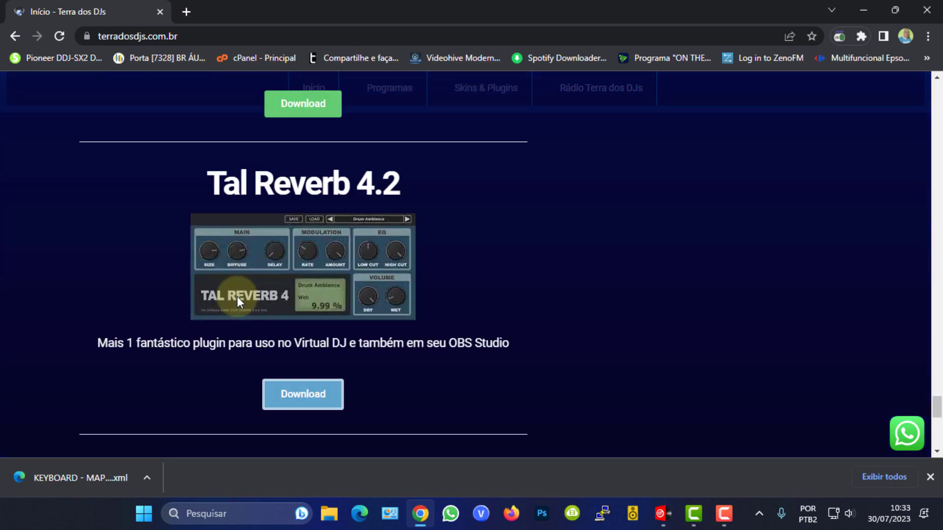
pyautogui.scroll(-7, 237, 296)
pyautogui.scroll(1, 303, 226)
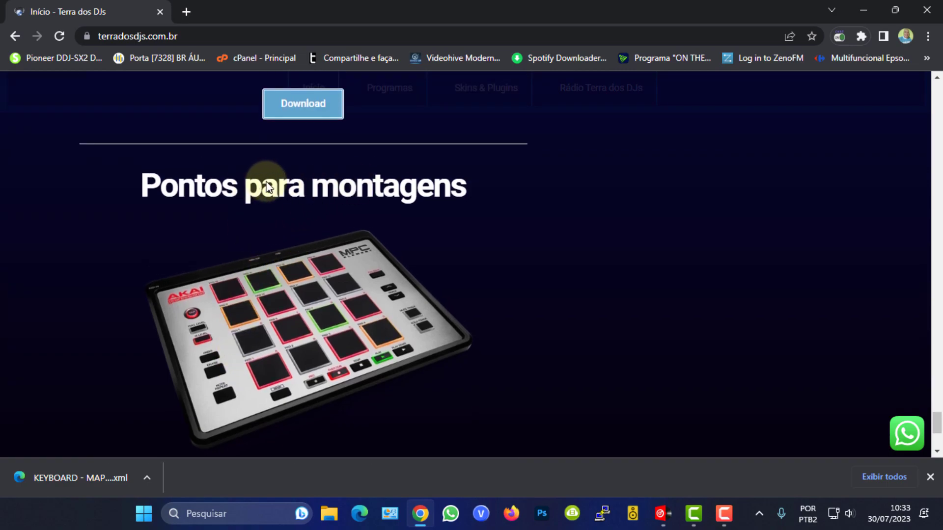
pyautogui.scroll(-1, 147, 301)
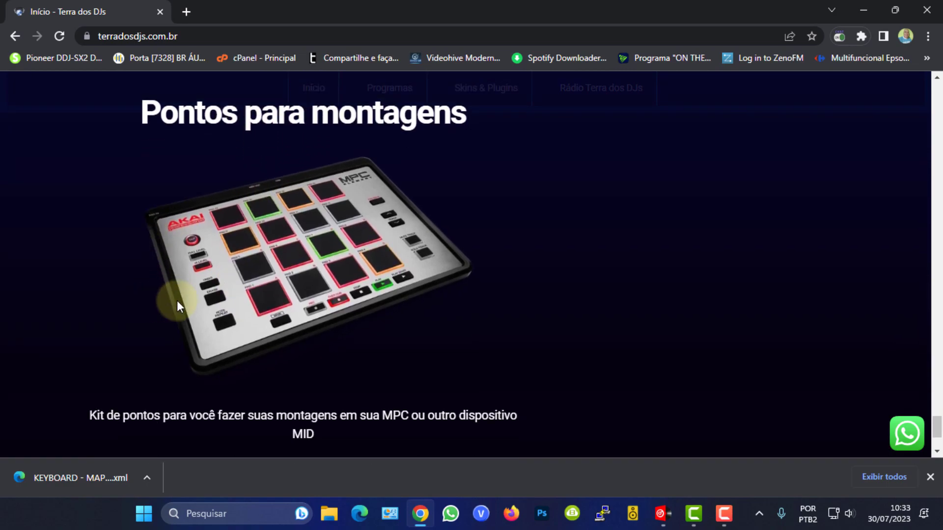
pyautogui.scroll(-2, 150, 301)
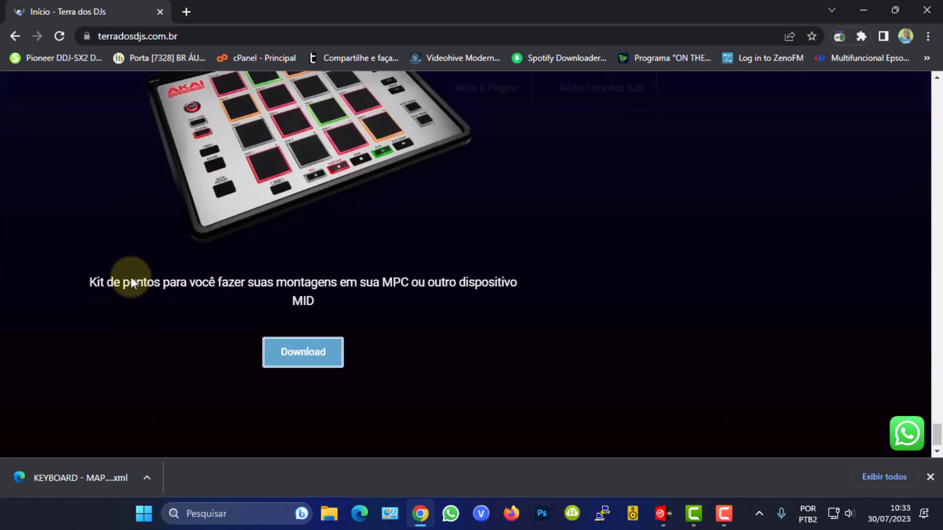
pyautogui.scroll(3, 131, 277)
pyautogui.scroll(-3, 139, 255)
pyautogui.click(298, 351)
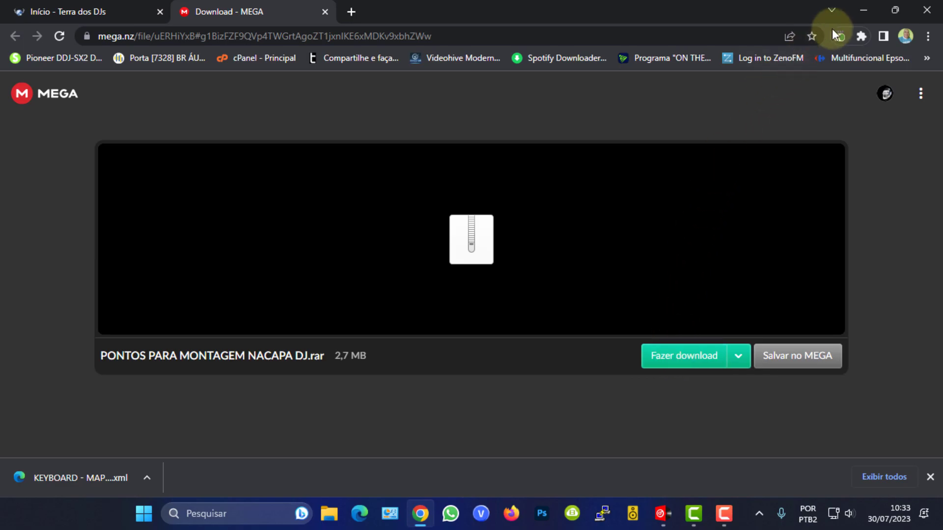
# Minimize the windows and open the PONTOS PARA MONTAGEM NACAPA DJ folder on the desktop to browse its WAV samples.
pyautogui.click(864, 10)
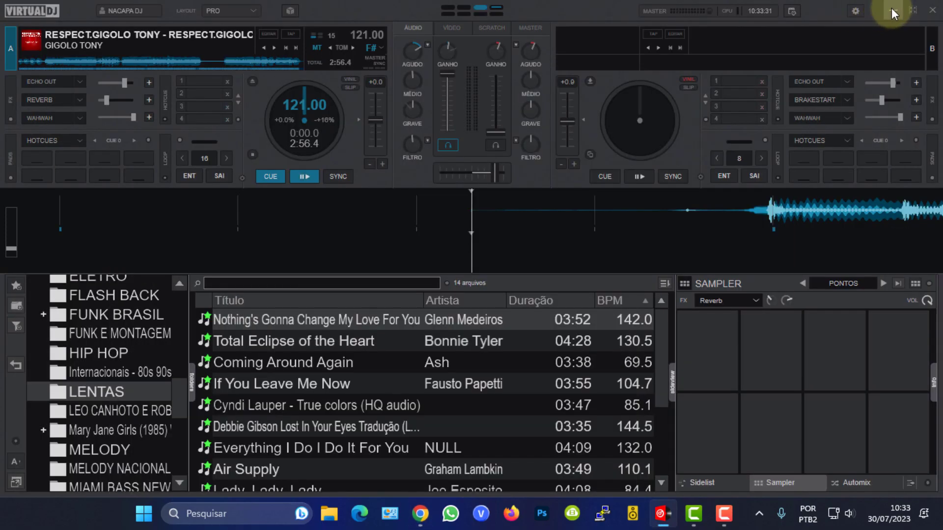
pyautogui.click(891, 8)
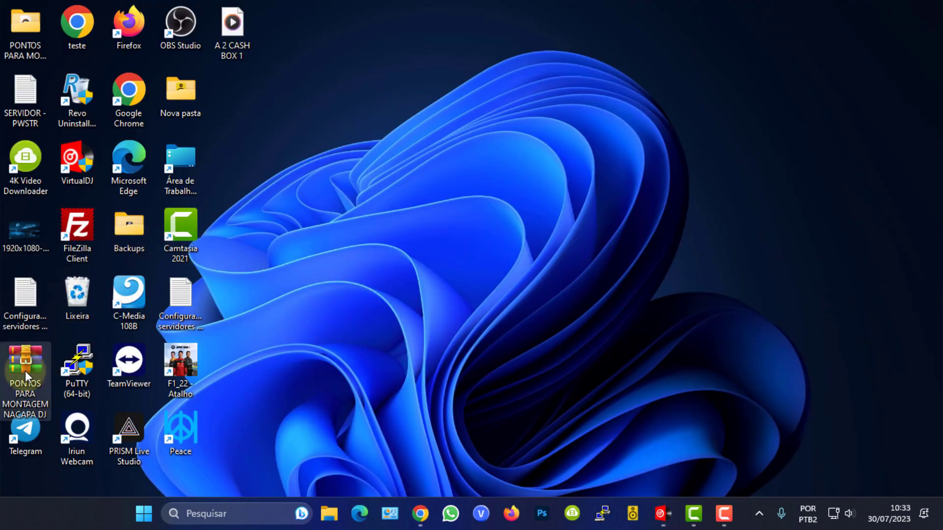
pyautogui.doubleClick(32, 26)
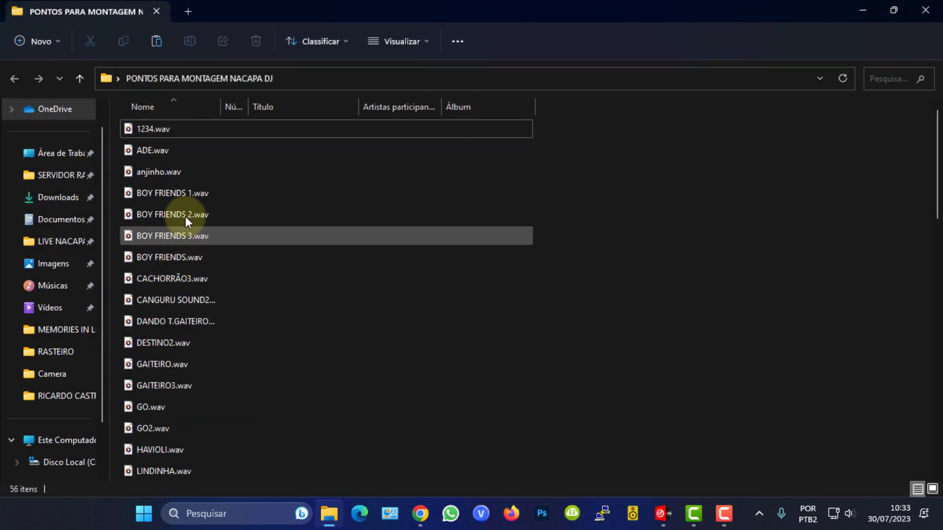
pyautogui.scroll(-13, 201, 355)
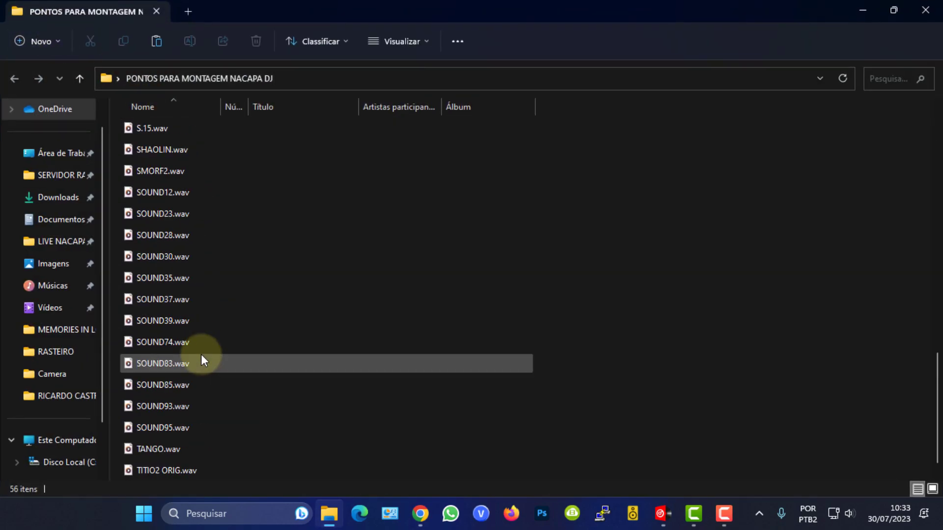
pyautogui.scroll(5, 201, 354)
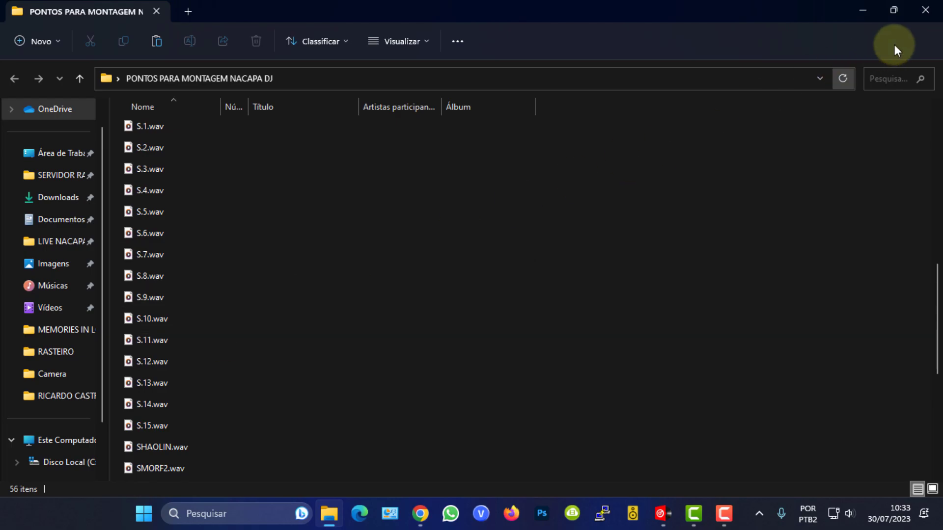
# Close the folder window, return to VirtualDJ and open the desktop's PONTOS PARA MONTAGEM folder in the browser.
pyautogui.click(930, 15)
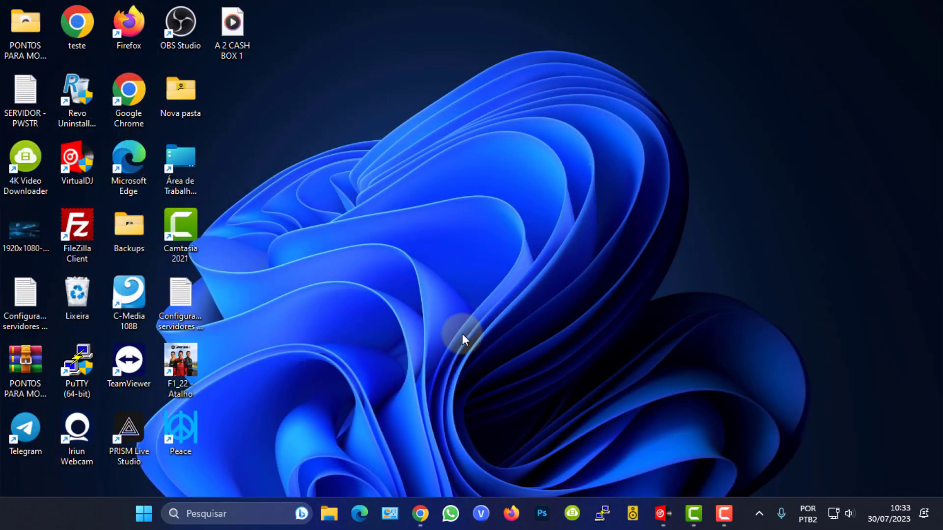
pyautogui.click(659, 513)
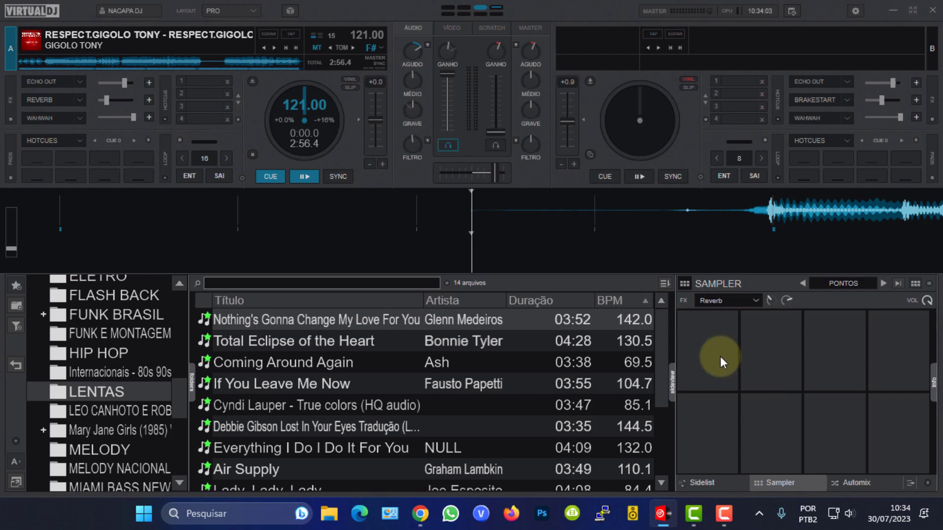
pyautogui.moveTo(178, 401); pyautogui.dragTo(179, 304)
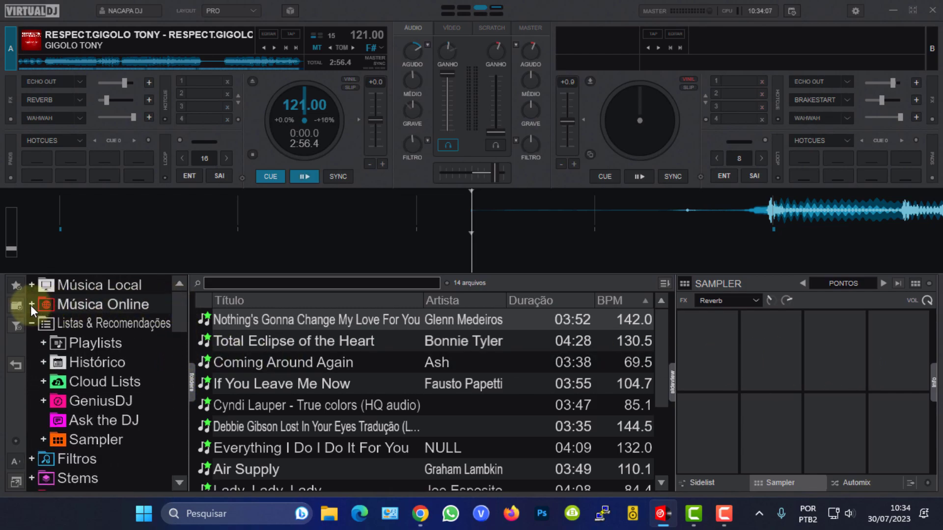
pyautogui.click(31, 322)
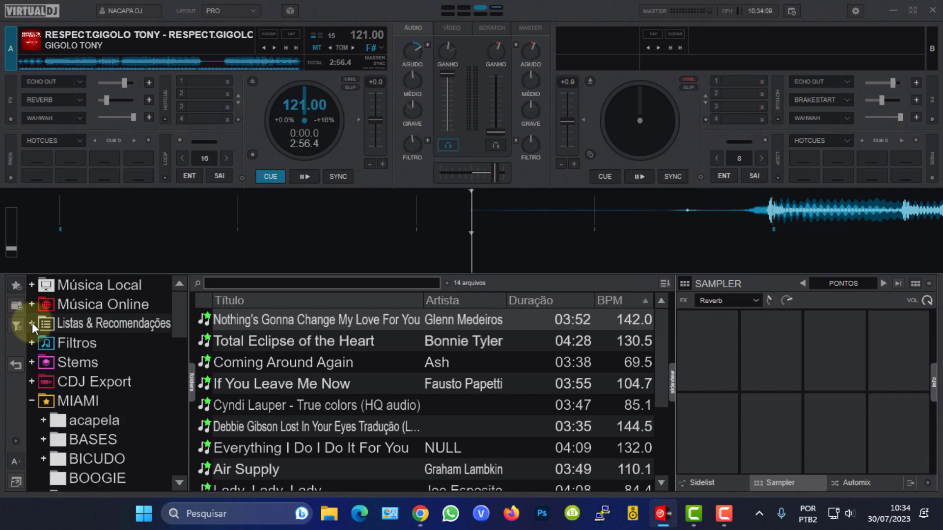
pyautogui.click(32, 400)
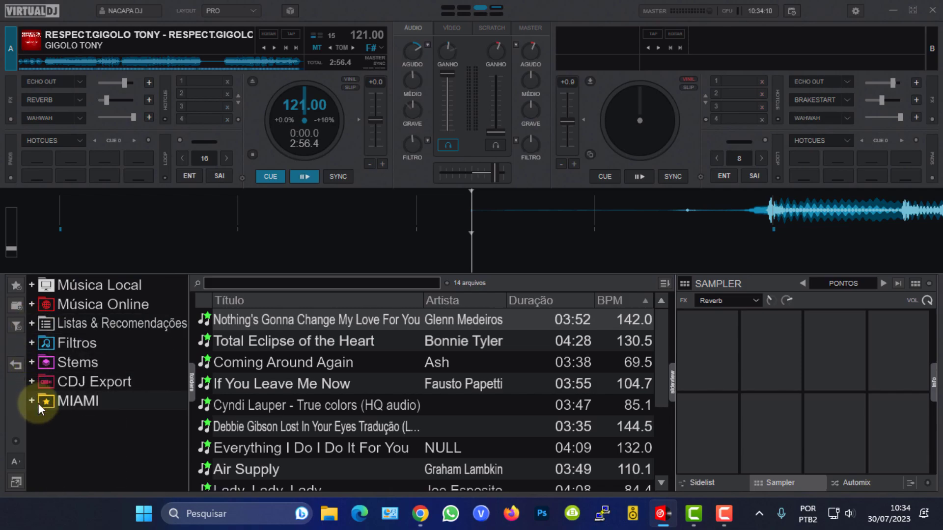
pyautogui.click(32, 285)
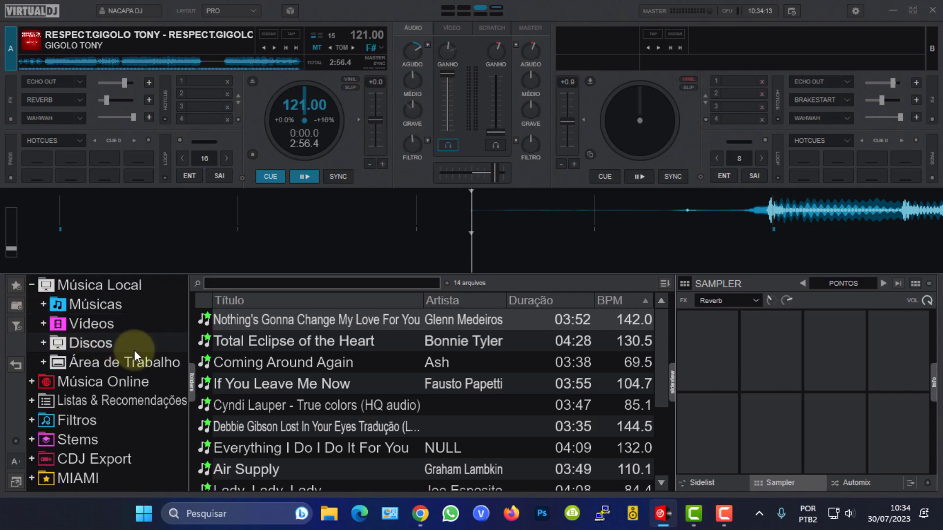
pyautogui.click(43, 362)
pyautogui.moveTo(178, 335); pyautogui.dragTo(181, 405)
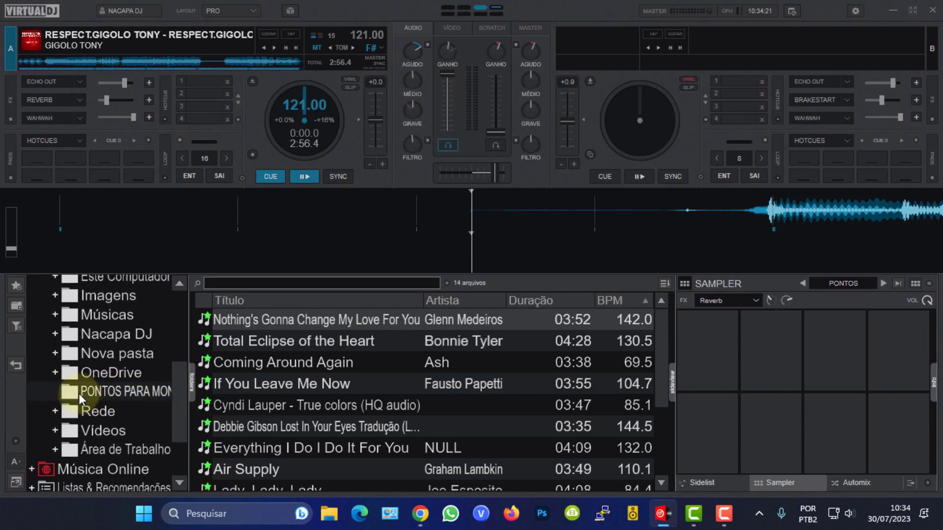
pyautogui.click(132, 393)
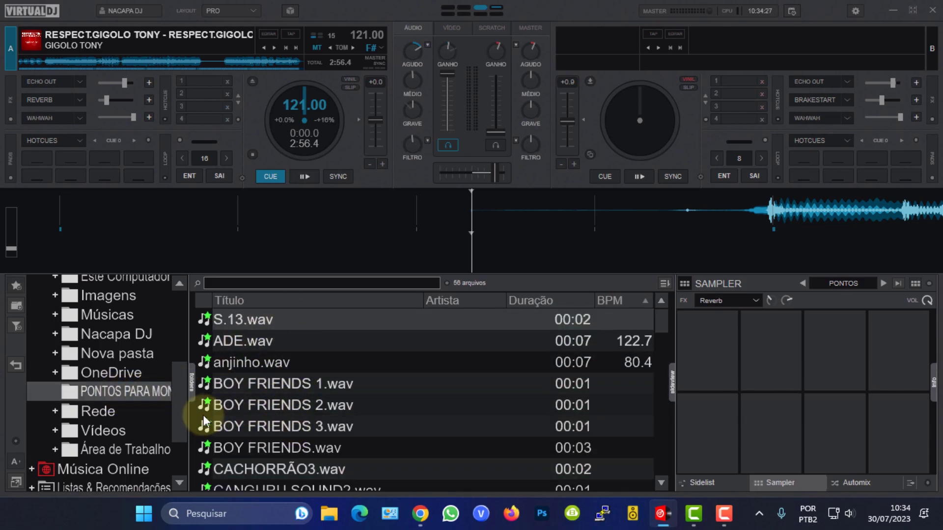
# Browse the Discos and Área de Trabalho branches of the folder tree and reselect the PONTOS PARA MONTAGEM folder.
pyautogui.moveTo(181, 415); pyautogui.dragTo(141, 349)
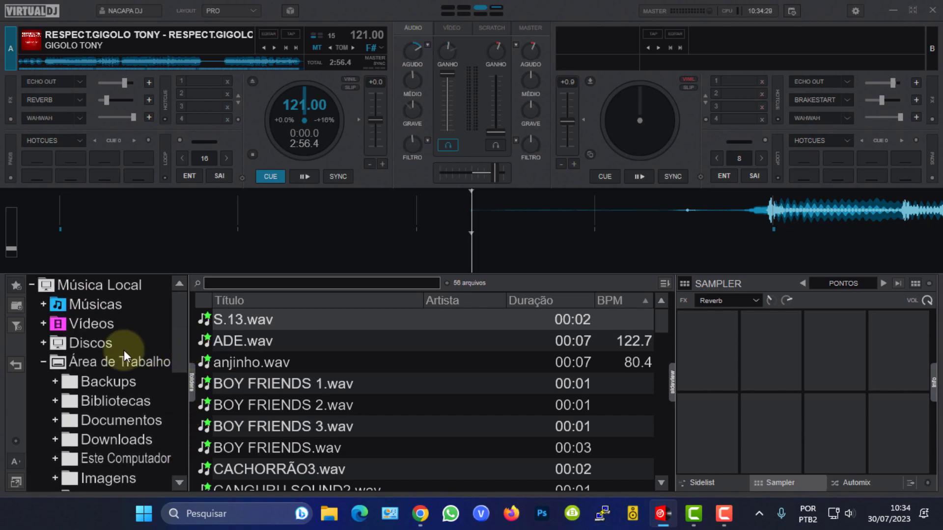
pyautogui.click(43, 361)
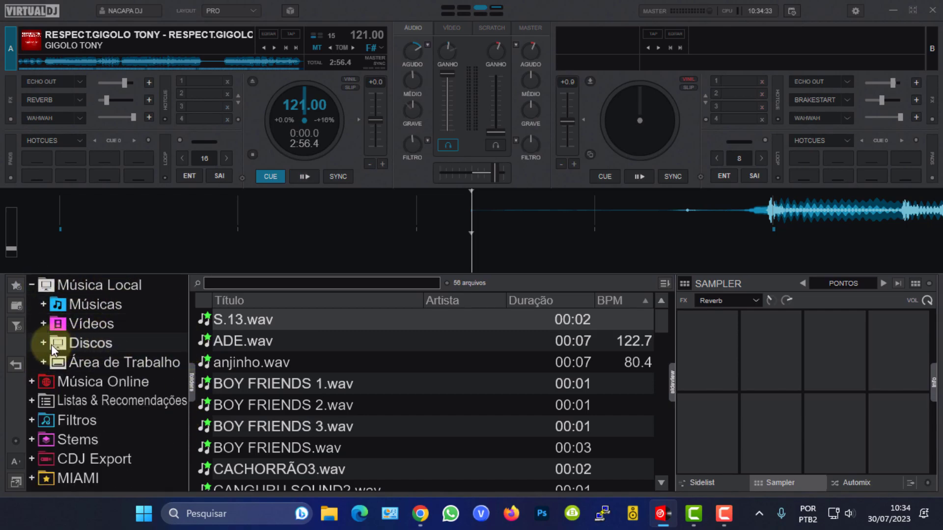
pyautogui.click(43, 343)
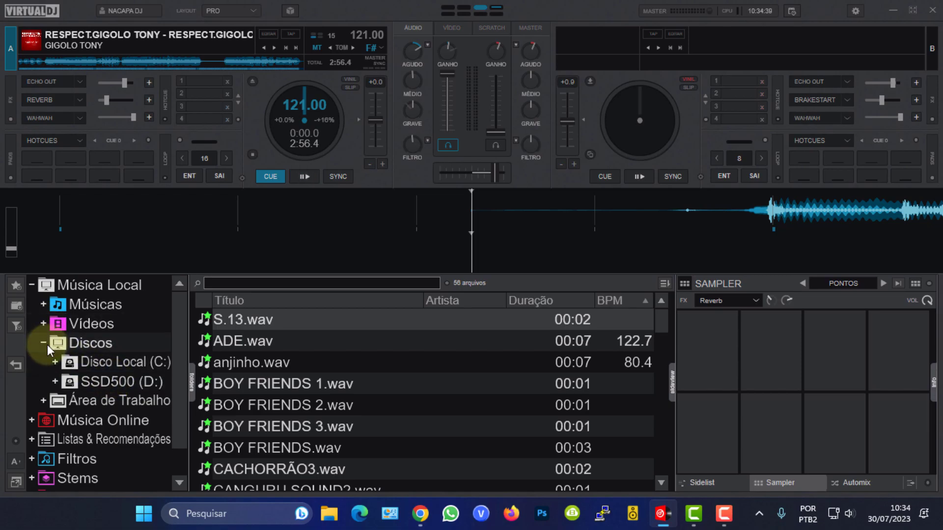
pyautogui.click(46, 360)
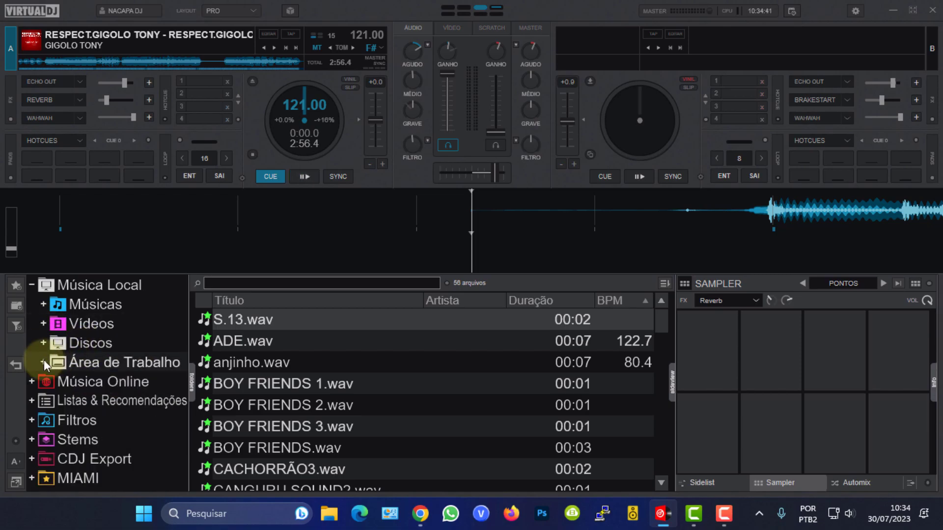
pyautogui.click(43, 361)
pyautogui.moveTo(179, 343); pyautogui.dragTo(180, 431)
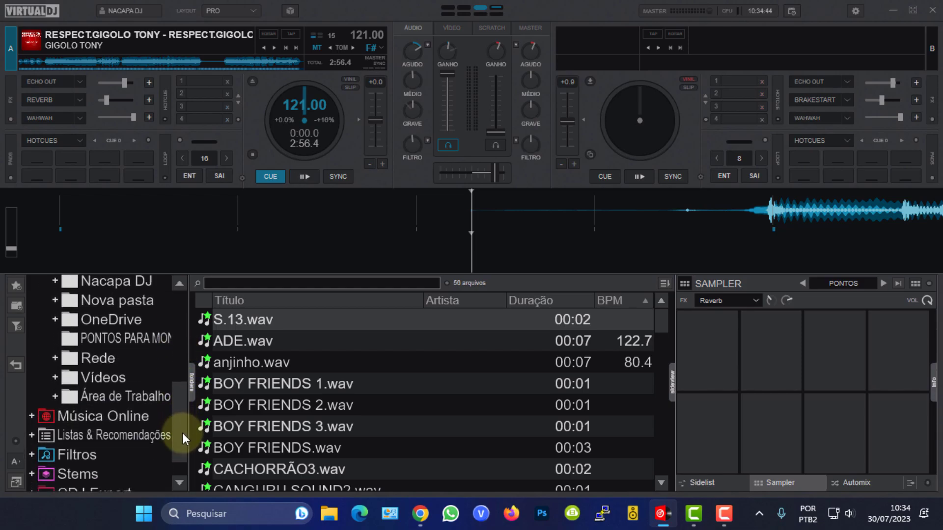
pyautogui.click(120, 337)
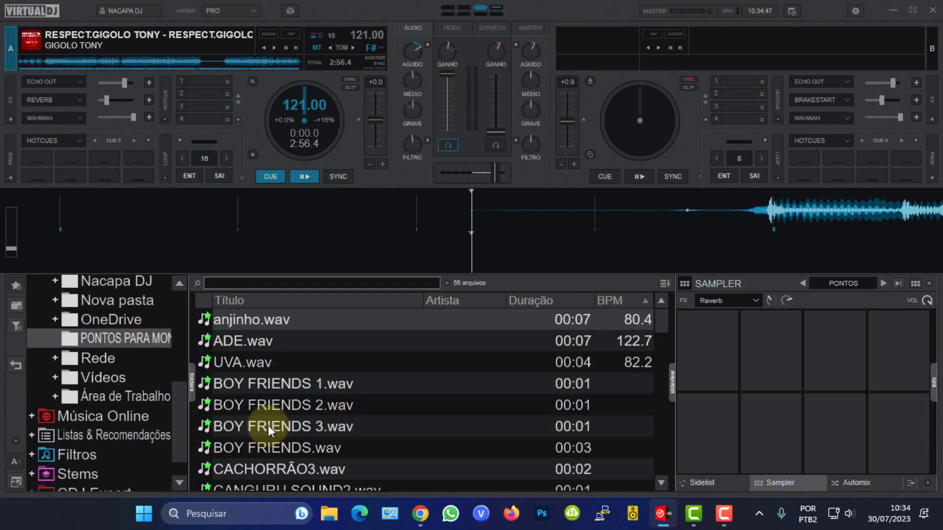
# Load S.7.wav, S.8.wav and S.9.wav into the first three pads of the PONTOS sampler bank.
pyautogui.scroll(-5, 268, 425)
pyautogui.scroll(-5, 268, 425)
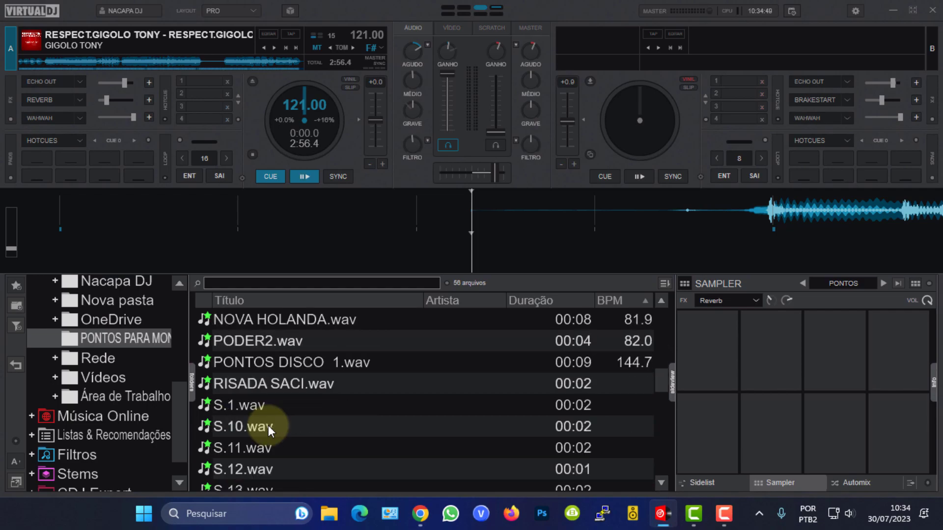
pyautogui.scroll(-1, 268, 425)
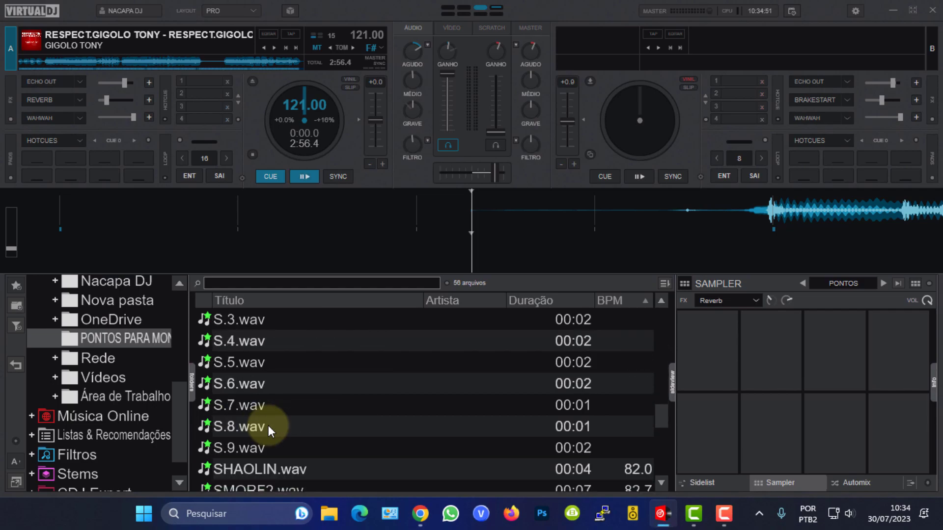
pyautogui.moveTo(258, 405); pyautogui.dragTo(710, 349)
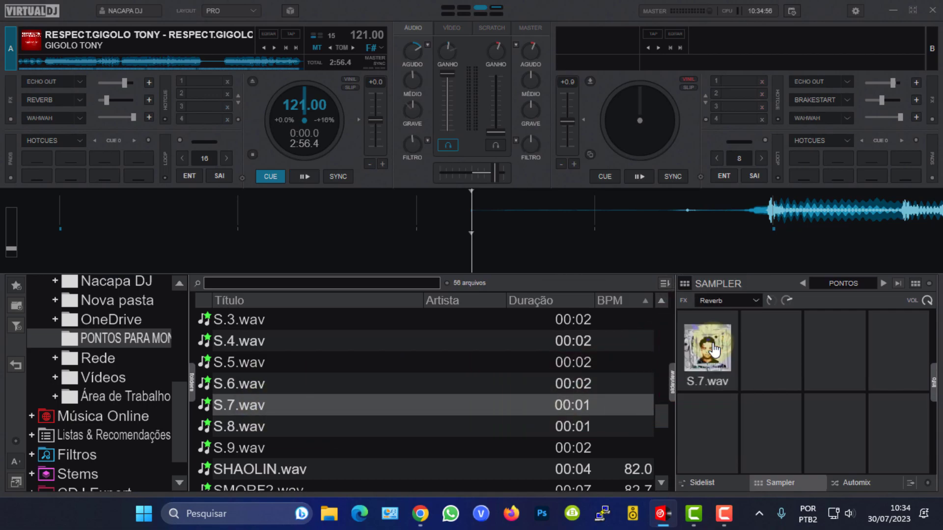
pyautogui.click(247, 427)
pyautogui.moveTo(249, 426); pyautogui.dragTo(776, 349)
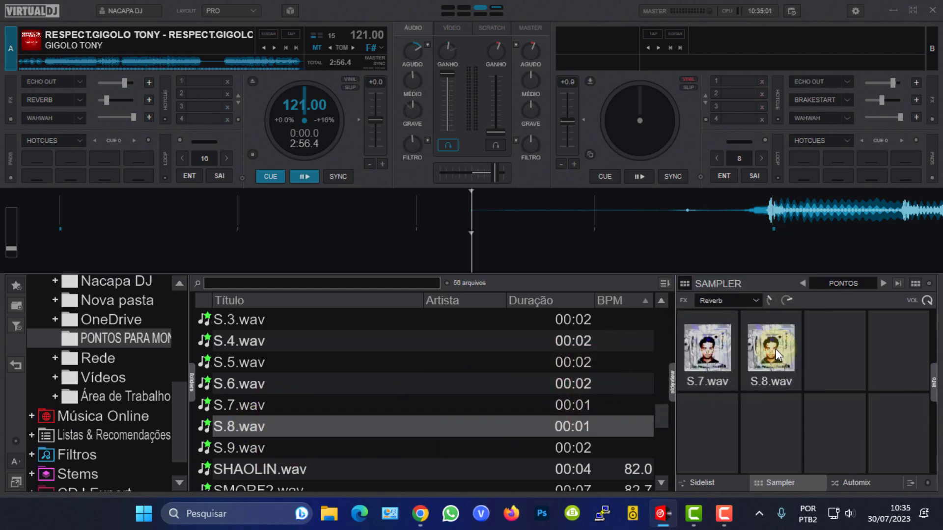
pyautogui.click(261, 449)
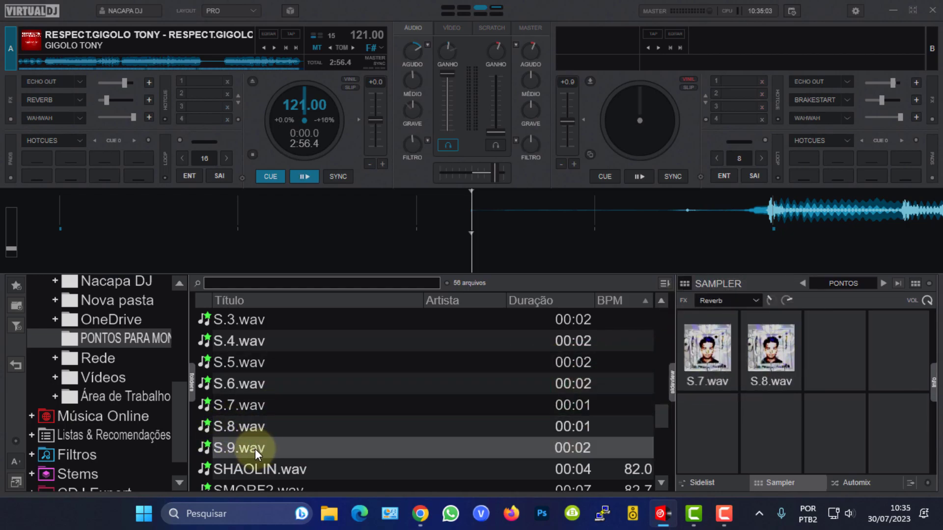
pyautogui.moveTo(255, 449); pyautogui.dragTo(840, 362)
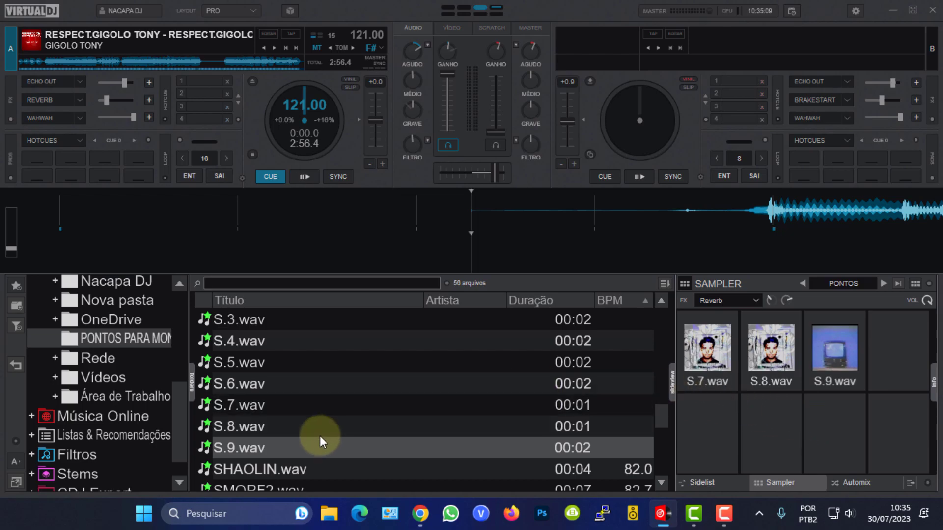
# Load S.1.wav into the fourth pad and S.10.wav into the fifth pad of the sampler bank.
pyautogui.scroll(-4, 254, 450)
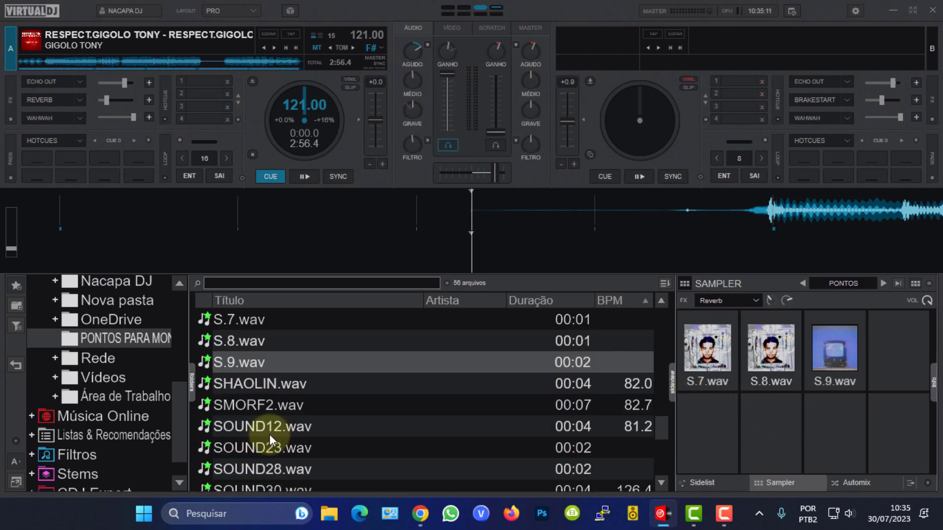
pyautogui.scroll(14, 236, 443)
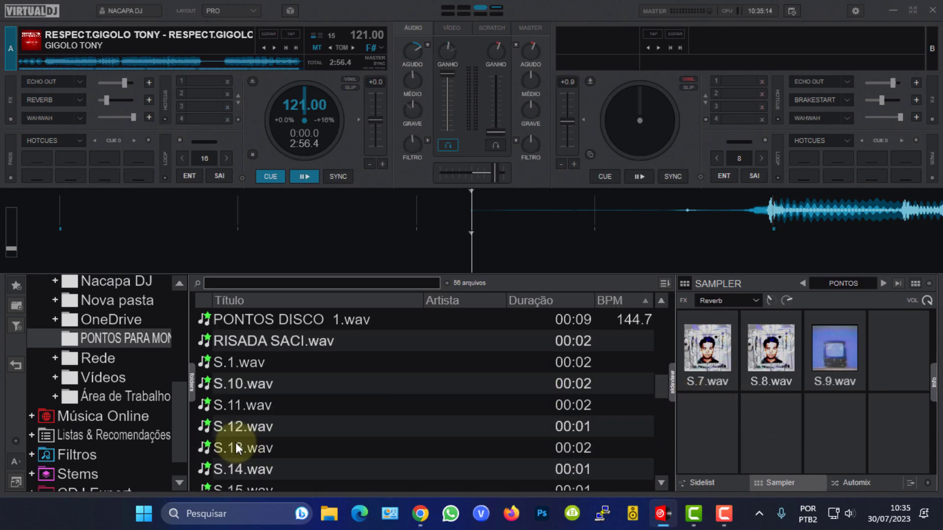
pyautogui.click(230, 363)
pyautogui.moveTo(229, 361); pyautogui.dragTo(903, 348)
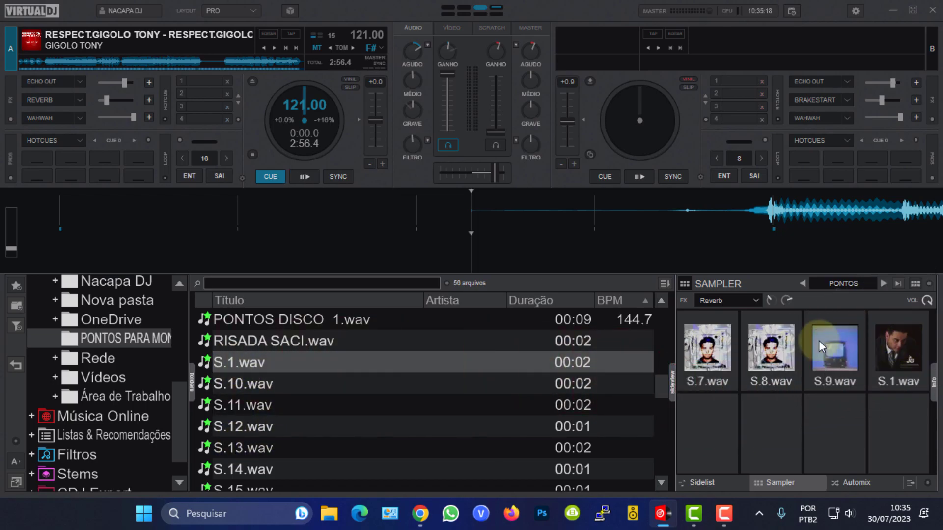
pyautogui.click(230, 386)
pyautogui.moveTo(229, 386); pyautogui.dragTo(718, 432)
# Load S.11.wav, S.12.wav and S.13.wav into the remaining three sampler pads.
pyautogui.moveTo(251, 405); pyautogui.dragTo(773, 414)
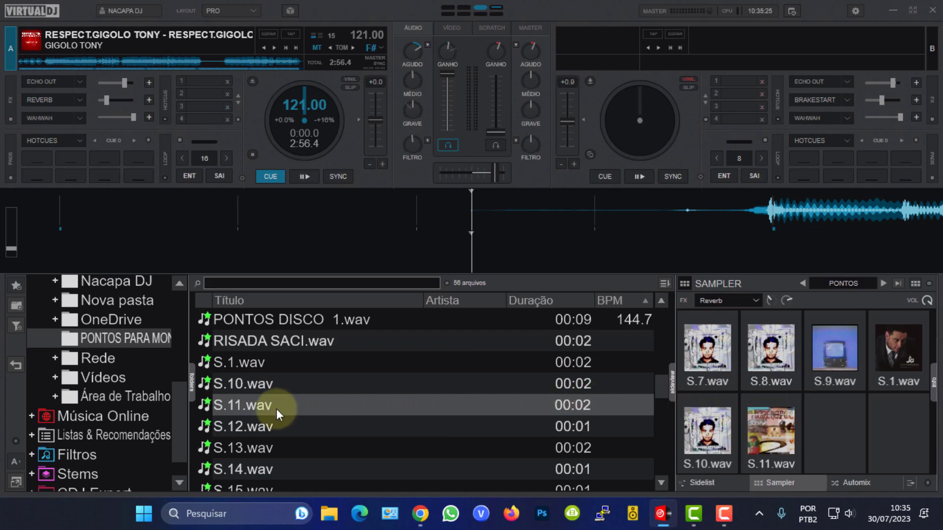
pyautogui.moveTo(240, 427); pyautogui.dragTo(840, 432)
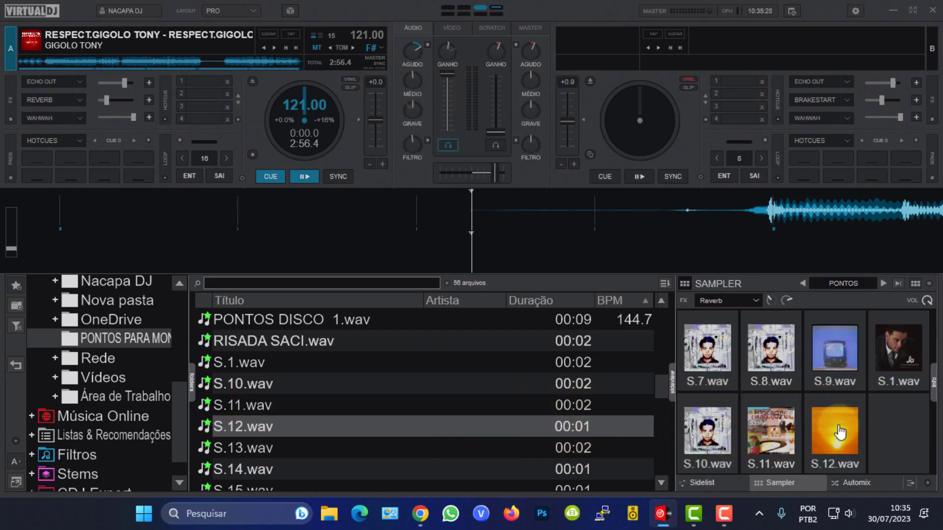
pyautogui.click(246, 449)
pyautogui.moveTo(246, 450); pyautogui.dragTo(887, 426)
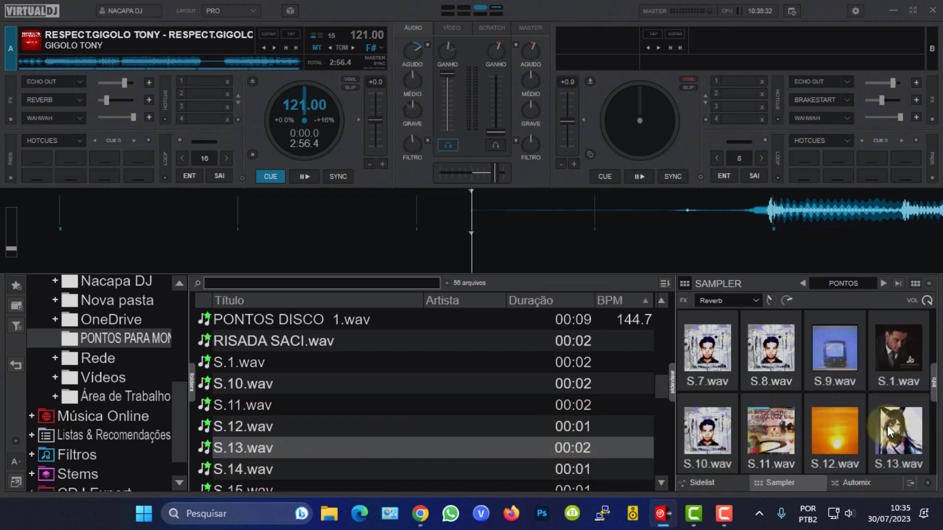
# Trigger each pad in the sampler's first row to preview its sample.
pyautogui.click(709, 353)
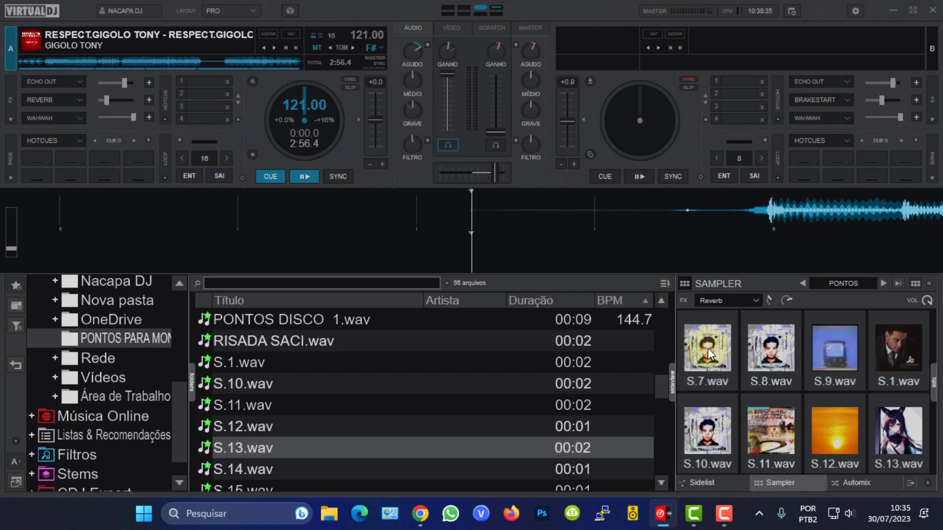
pyautogui.click(774, 349)
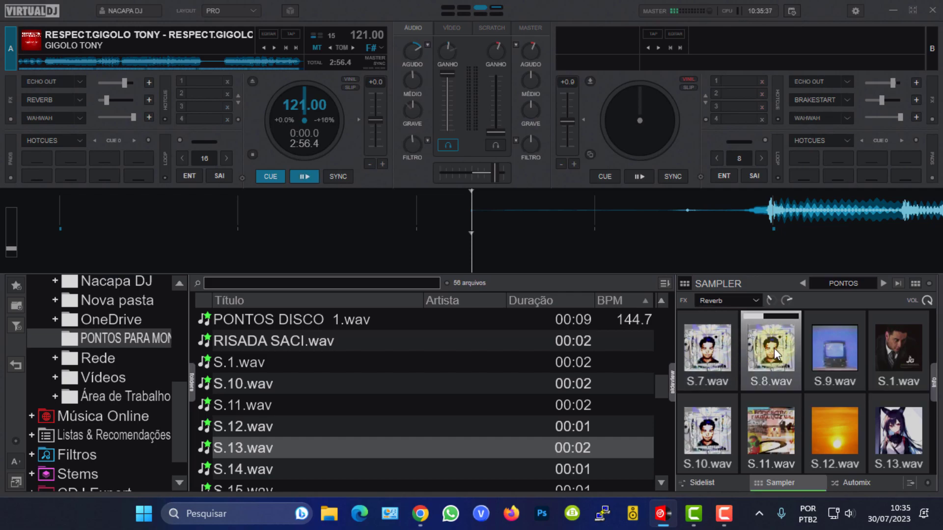
pyautogui.click(832, 347)
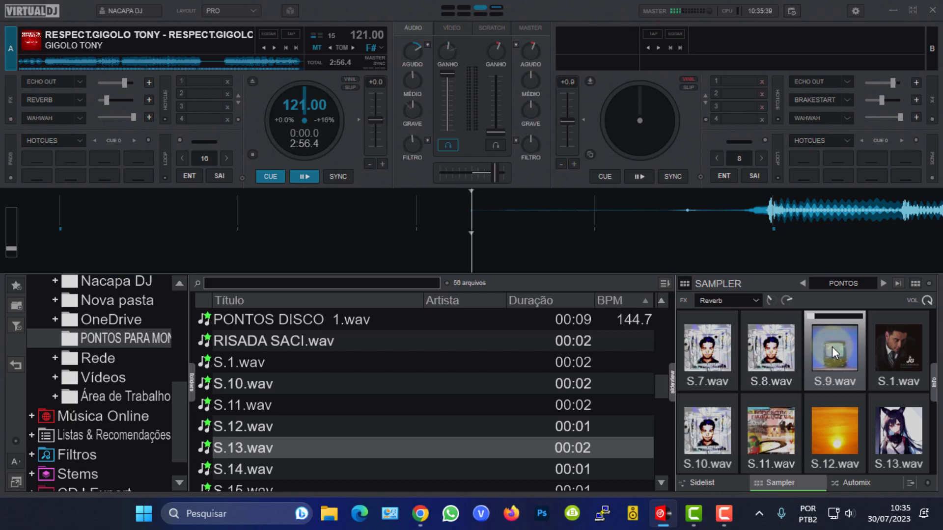
pyautogui.click(895, 344)
# Trigger each pad in the sampler's second row to preview its sample.
pyautogui.click(719, 426)
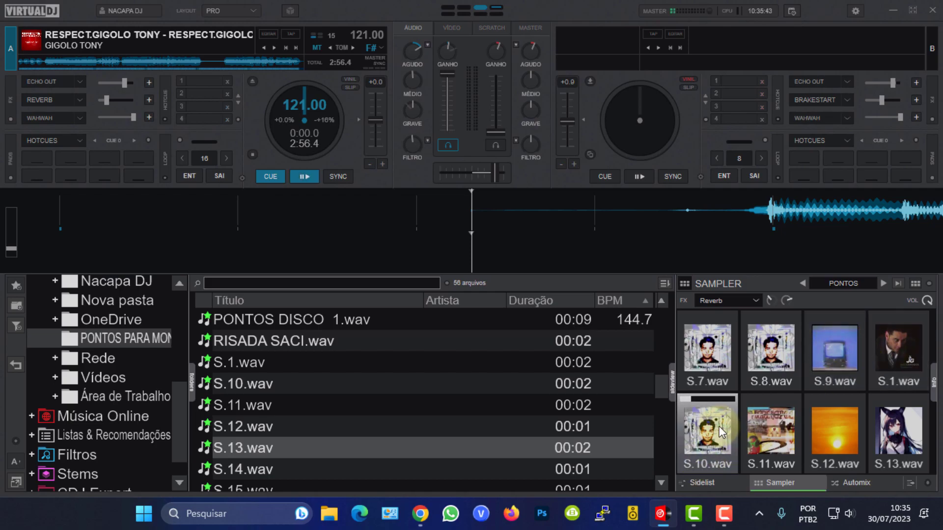
pyautogui.click(756, 421)
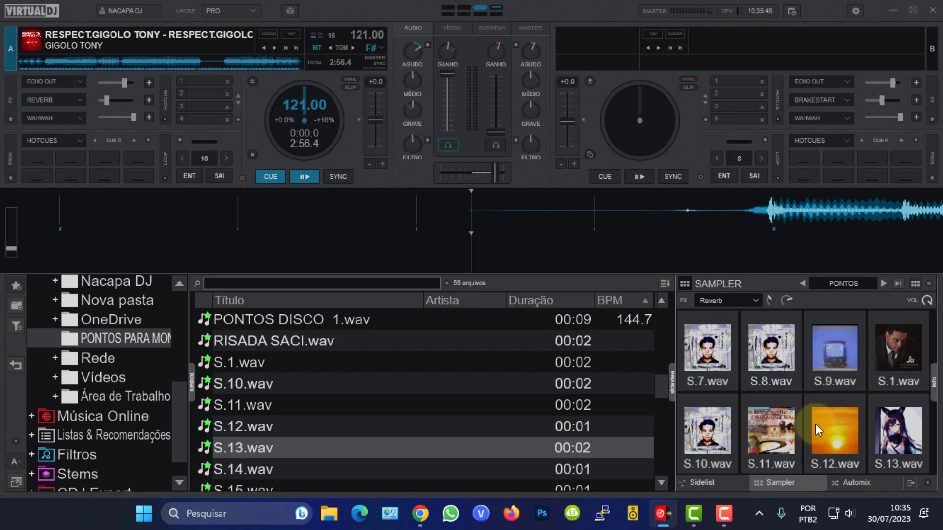
pyautogui.click(836, 426)
pyautogui.click(890, 427)
pyautogui.click(890, 428)
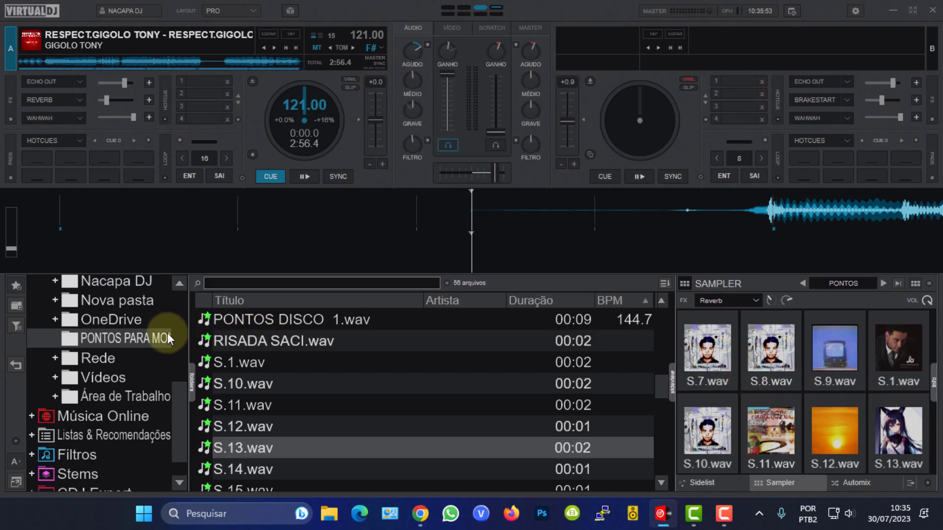
# Open the PONTOS sampler bank from the Sampler section of Listas & Recomendações in the browser.
pyautogui.moveTo(179, 413); pyautogui.dragTo(186, 308)
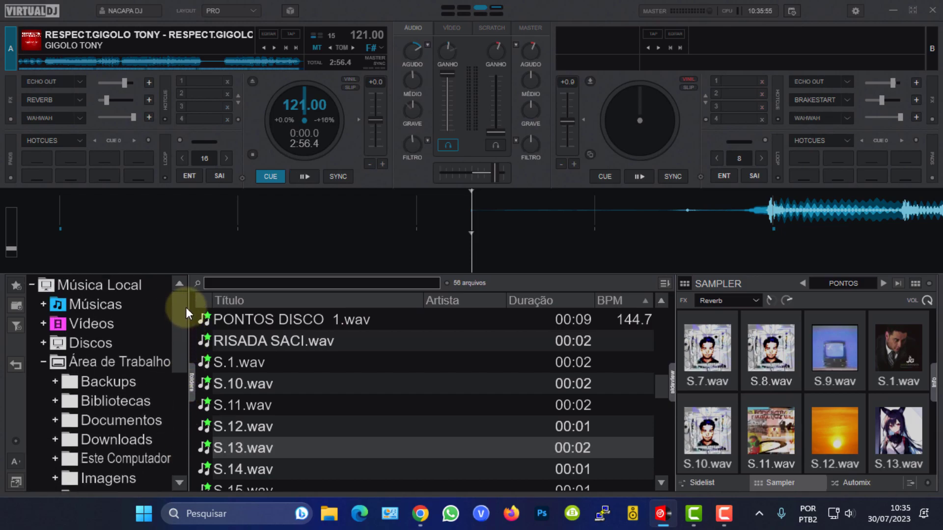
pyautogui.click(43, 362)
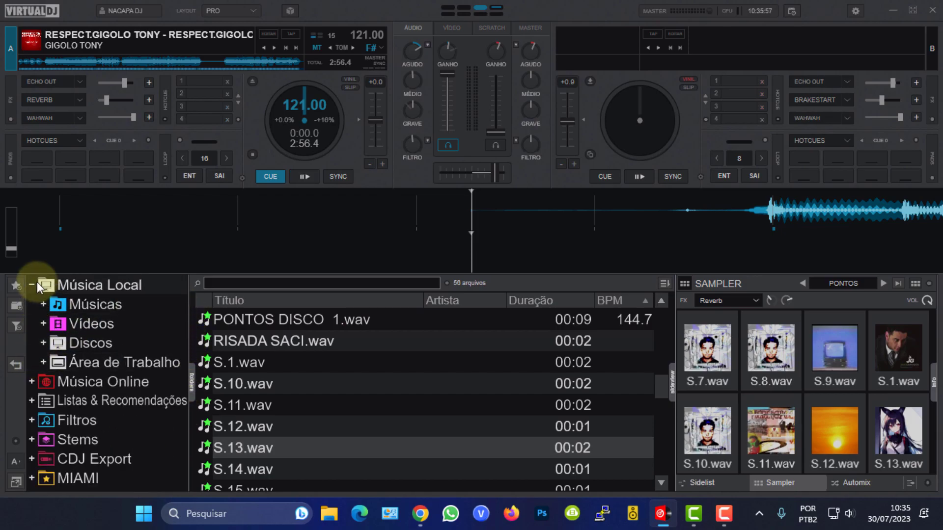
pyautogui.click(31, 284)
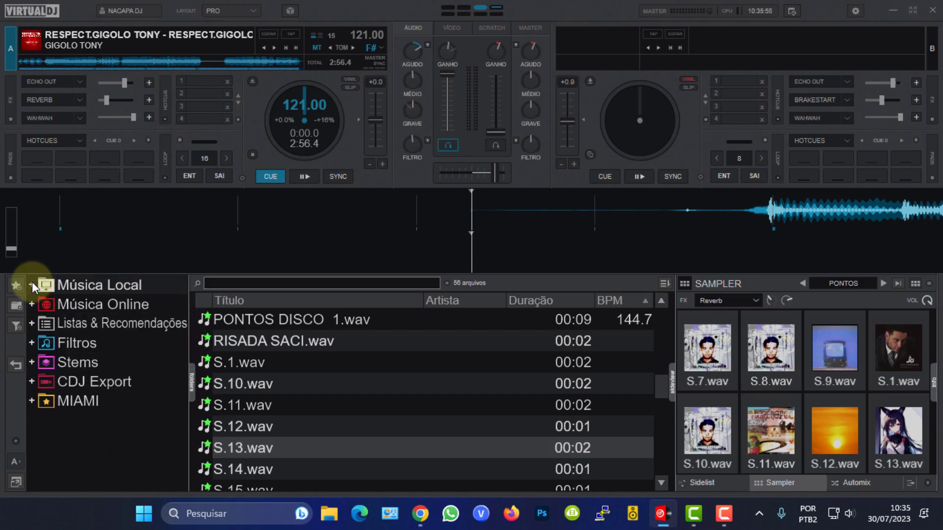
pyautogui.click(32, 324)
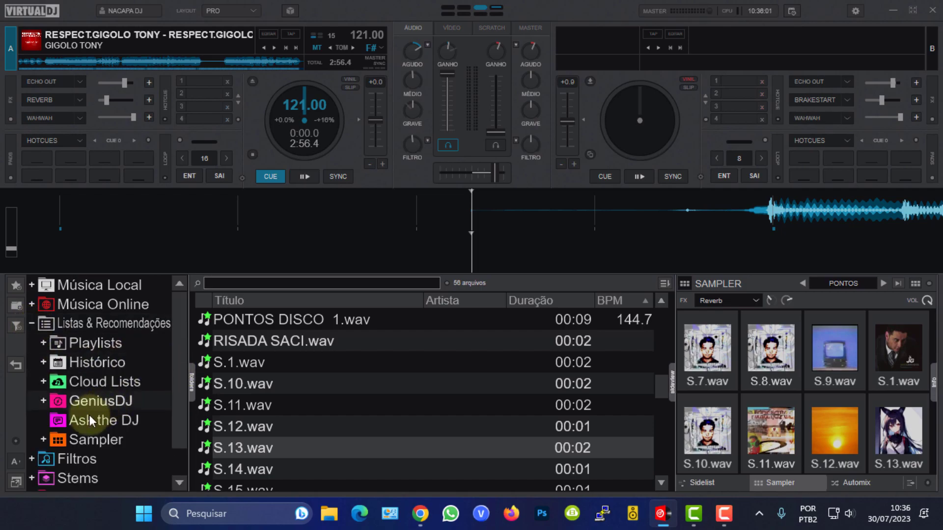
pyautogui.click(45, 440)
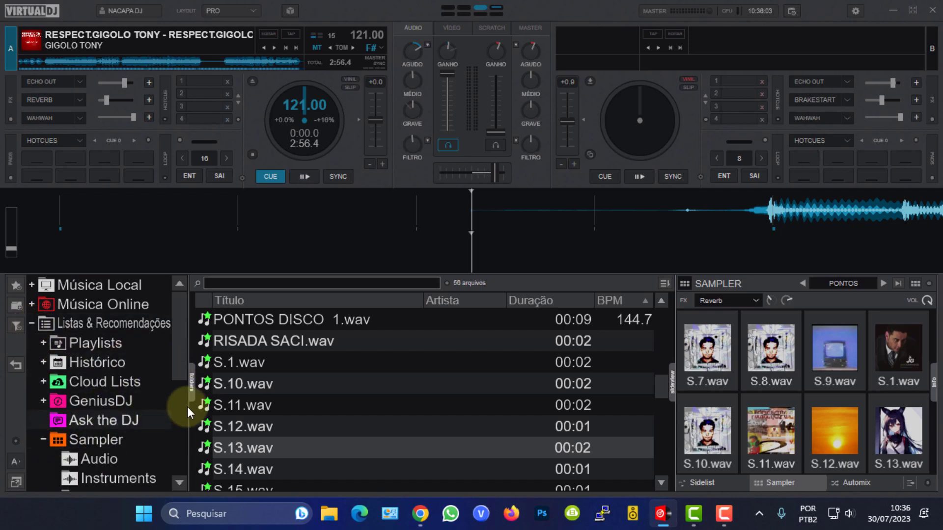
pyautogui.moveTo(181, 355); pyautogui.dragTo(178, 439)
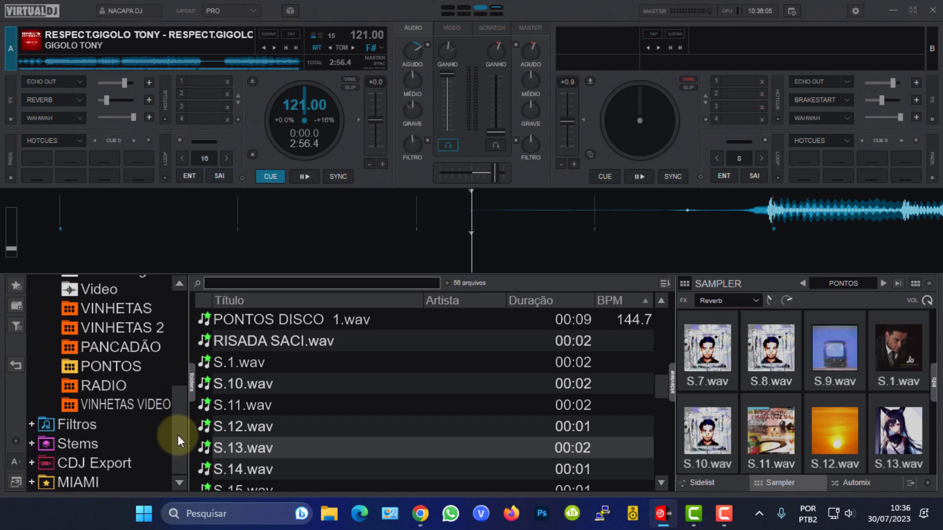
pyautogui.click(95, 364)
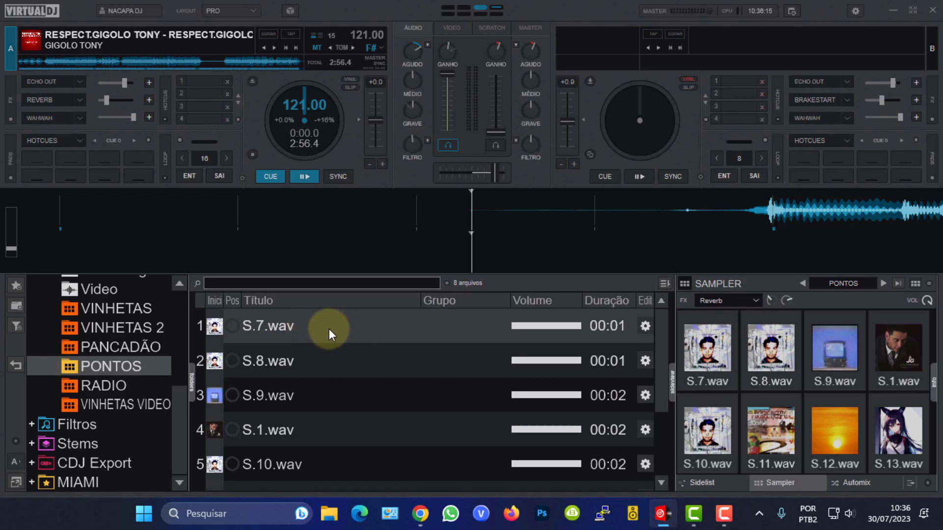
# Open S.7.wav in the sample editor and trim its start point to skip the leading silence.
pyautogui.click(644, 325)
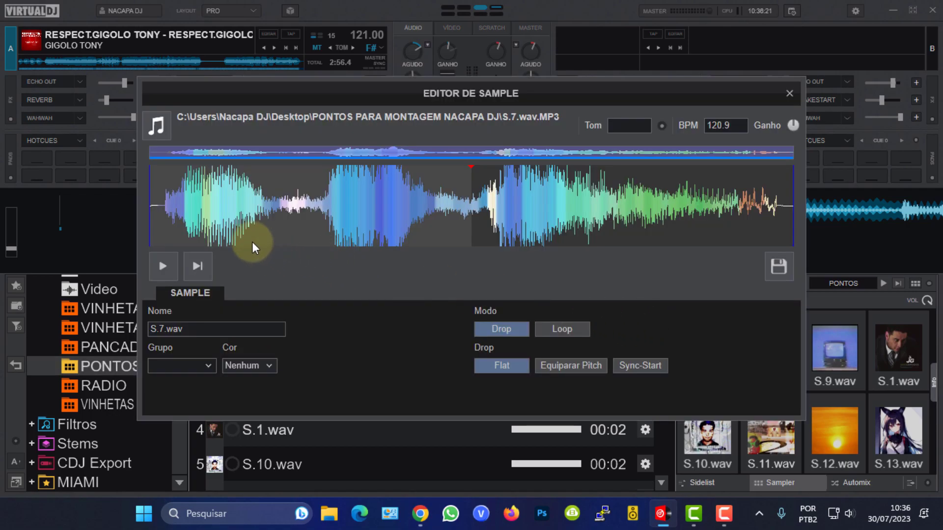
pyautogui.scroll(2, 181, 218)
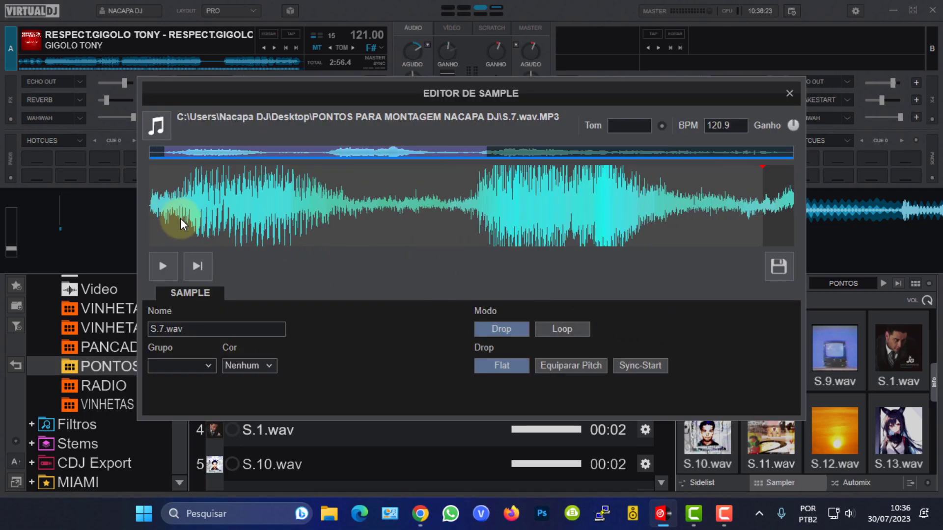
pyautogui.moveTo(180, 210); pyautogui.dragTo(364, 209)
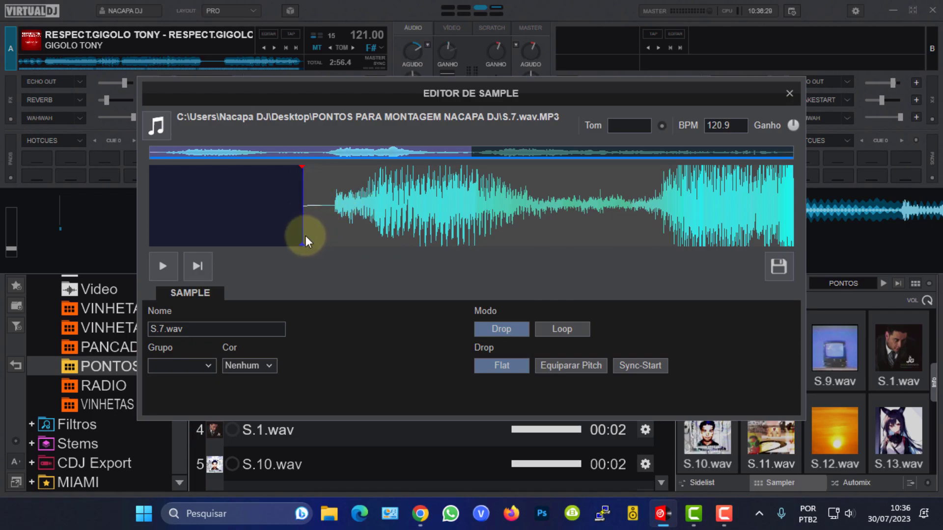
pyautogui.moveTo(303, 238); pyautogui.dragTo(337, 236)
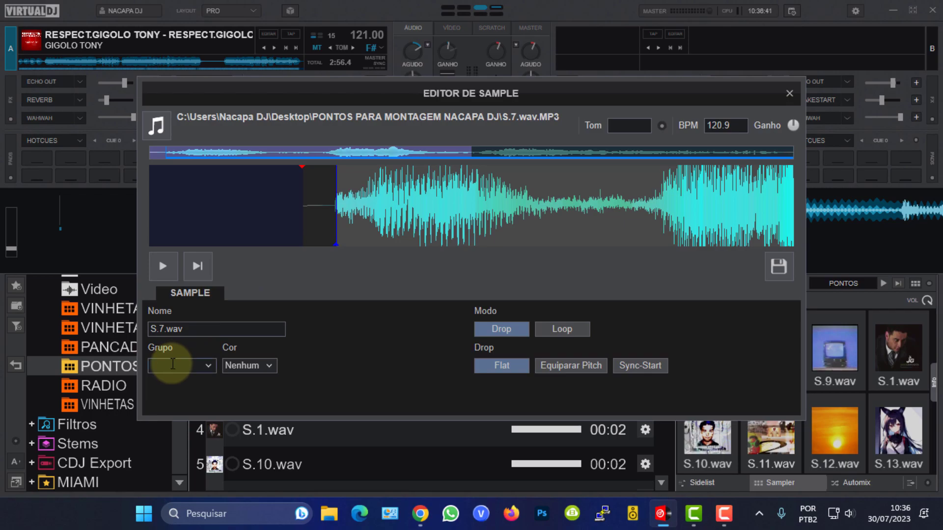
# Set S.7.wav's group to 1.
pyautogui.write('1')
pyautogui.press('BackSpace')
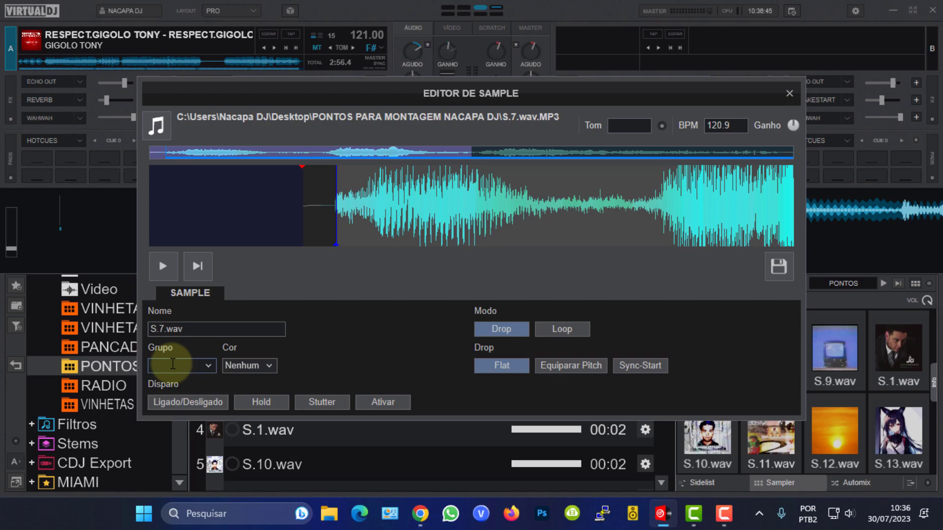
pyautogui.write('GRUPO 1')
pyautogui.press('BackSpace')
pyautogui.press('BackSpace')
pyautogui.press('BackSpace')
pyautogui.press('BackSpace')
pyautogui.press('BackSpace')
pyautogui.press('BackSpace')
pyautogui.press('BackSpace')
pyautogui.write('1')
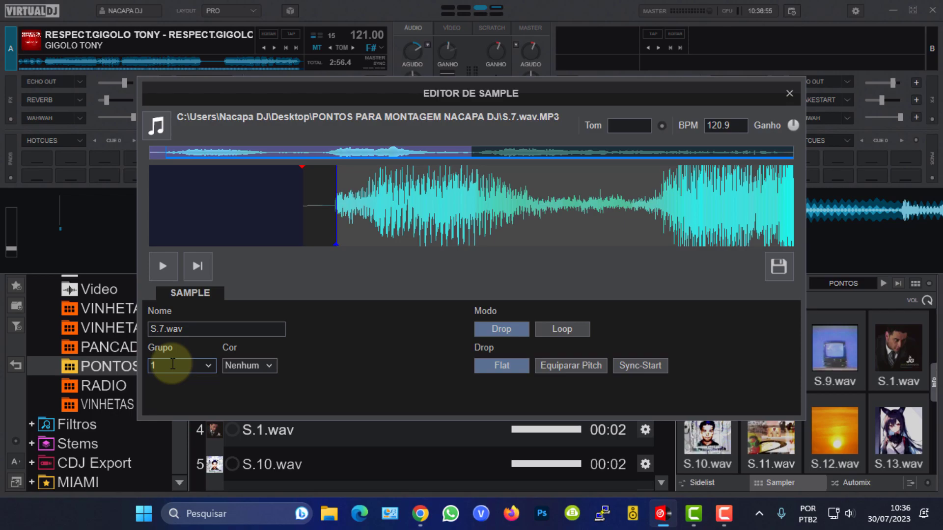
# Set S.7.wav's color to Azul, preview the trimmed sample and save the edit.
pyautogui.click(270, 366)
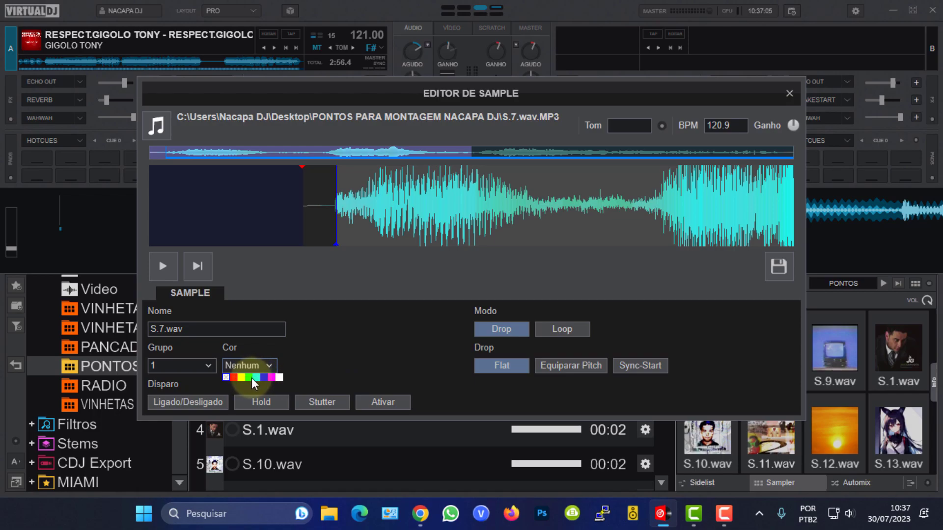
pyautogui.click(261, 378)
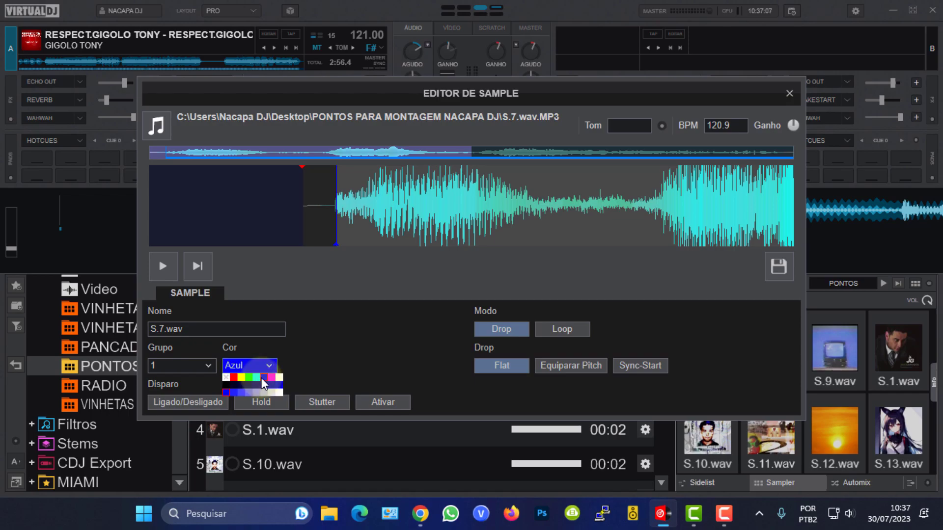
pyautogui.click(312, 349)
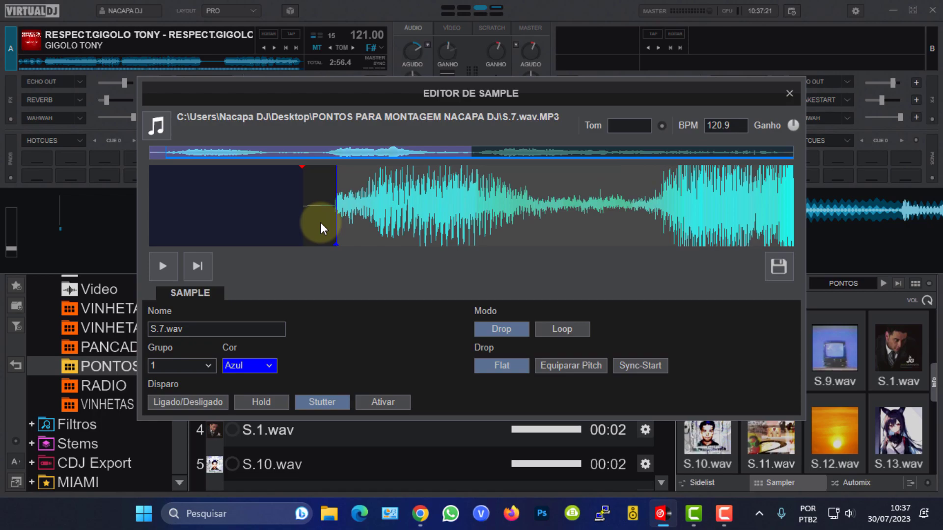
pyautogui.press('space')
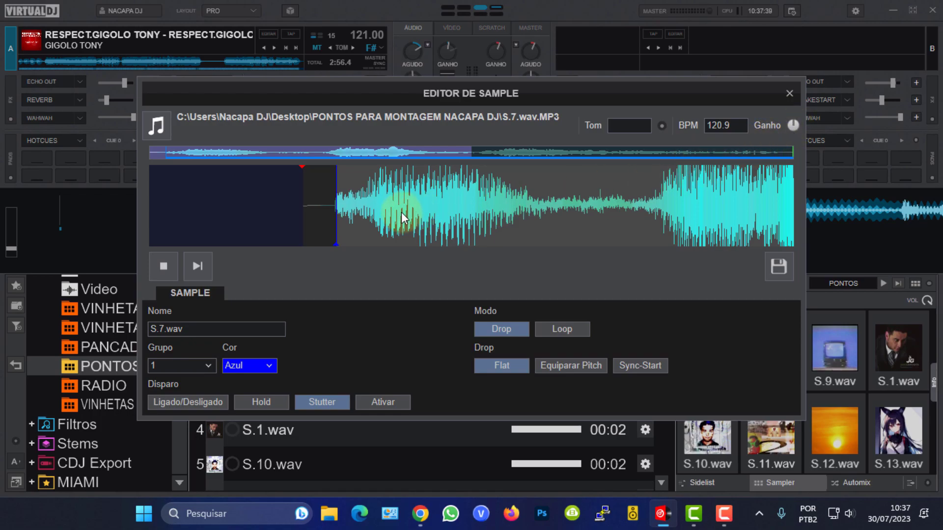
pyautogui.click(778, 266)
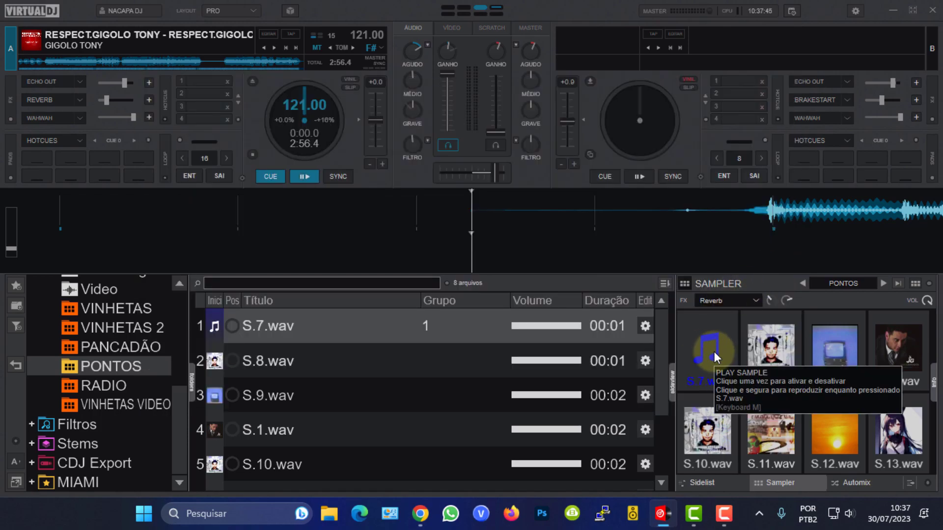
# Open S.8.wav in the sample editor and trim its start point to skip the leading silence.
pyautogui.click(644, 361)
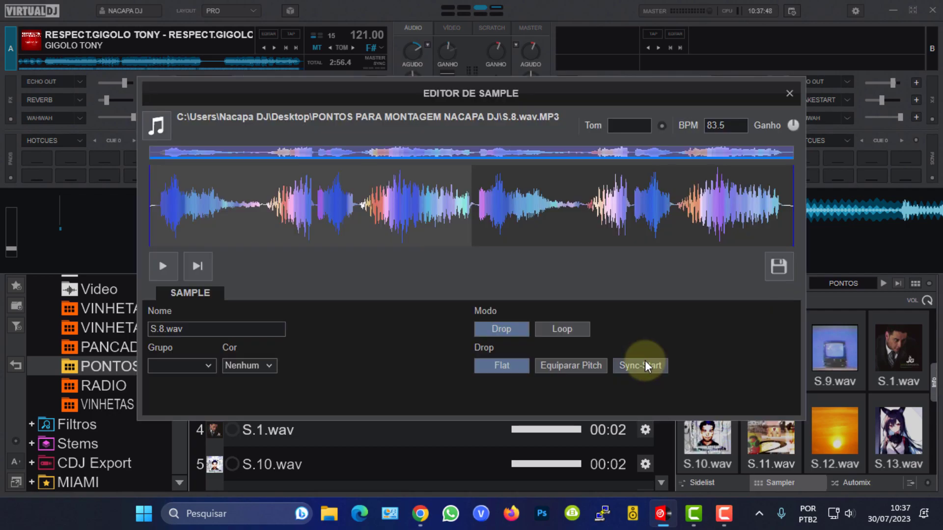
pyautogui.click(187, 202)
pyautogui.moveTo(174, 204); pyautogui.dragTo(311, 205)
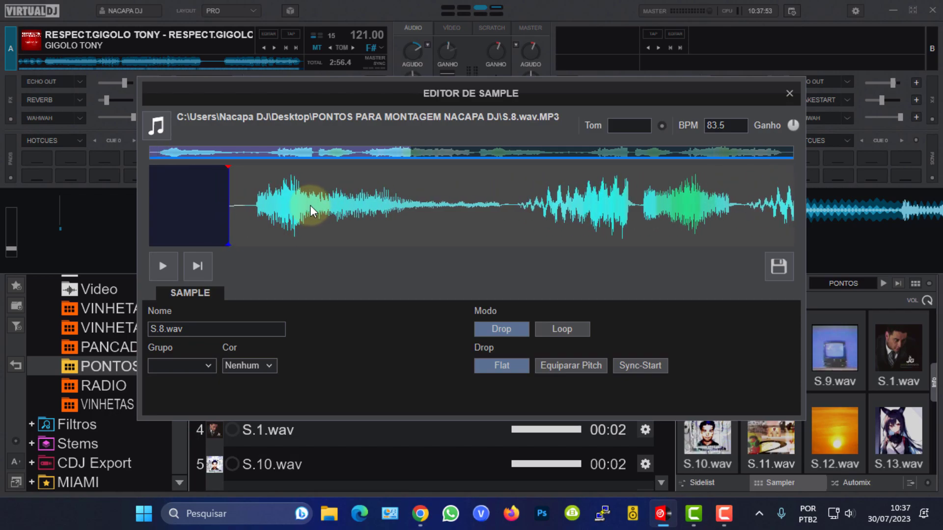
pyautogui.scroll(-3, 310, 205)
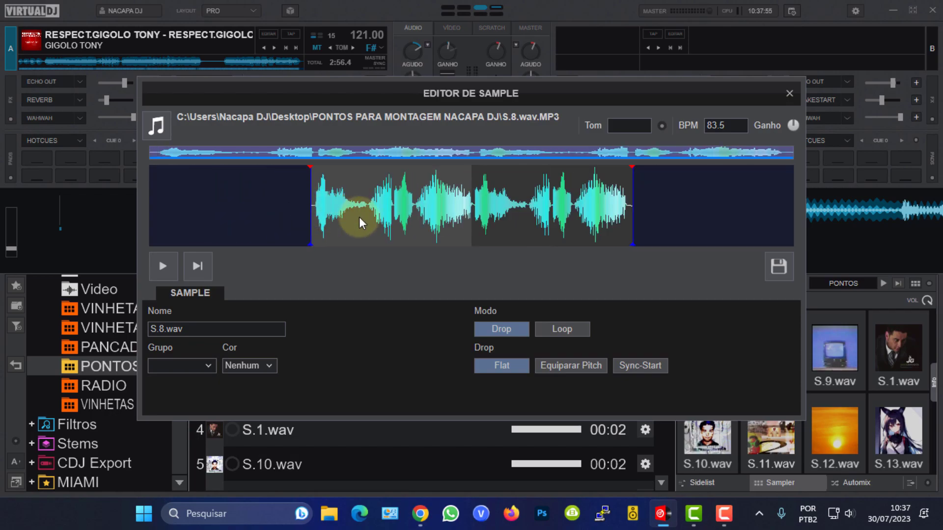
pyautogui.scroll(3, 359, 217)
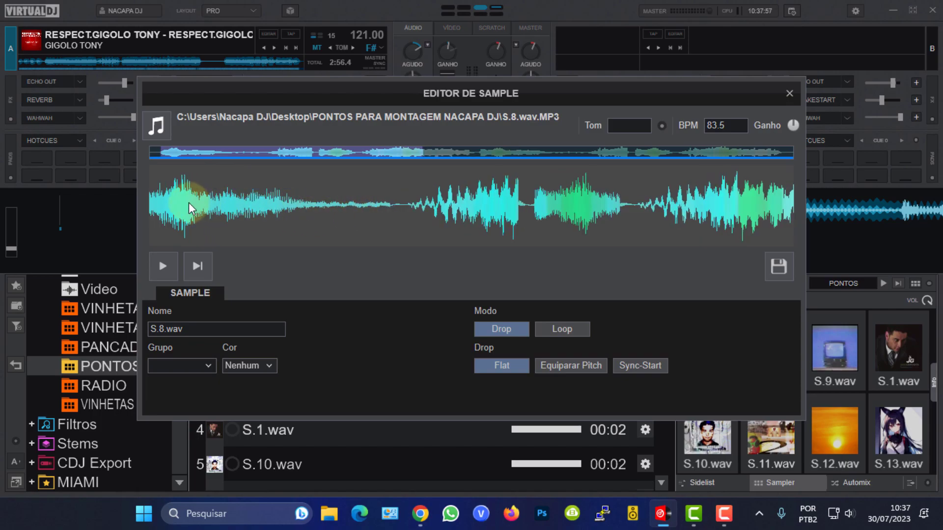
pyautogui.moveTo(190, 204); pyautogui.dragTo(320, 202)
pyautogui.moveTo(252, 229); pyautogui.dragTo(276, 229)
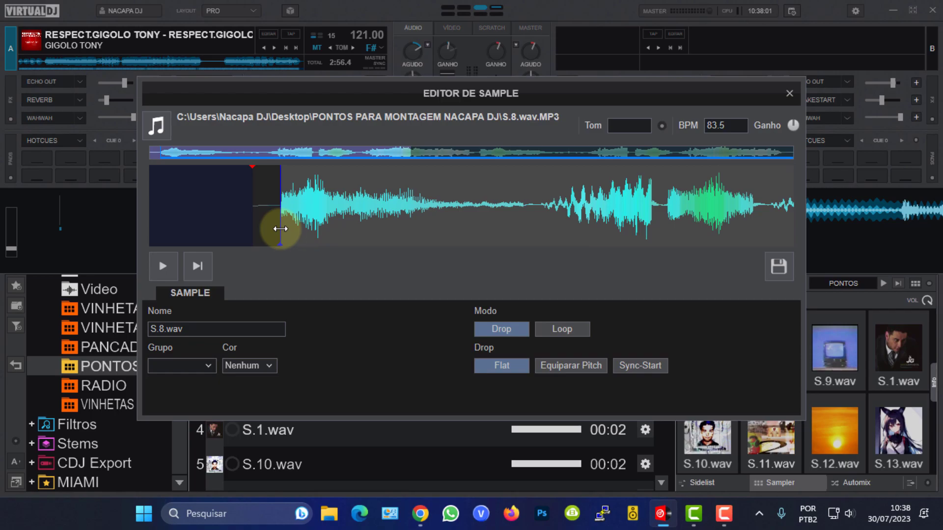
# Assign S.8.wav to group 1 and save the sample edit.
pyautogui.click(210, 366)
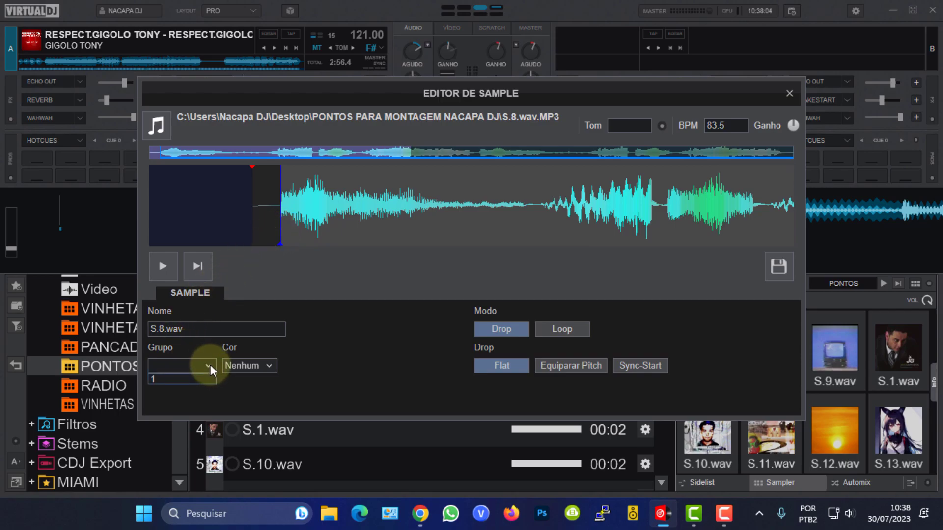
pyautogui.click(171, 378)
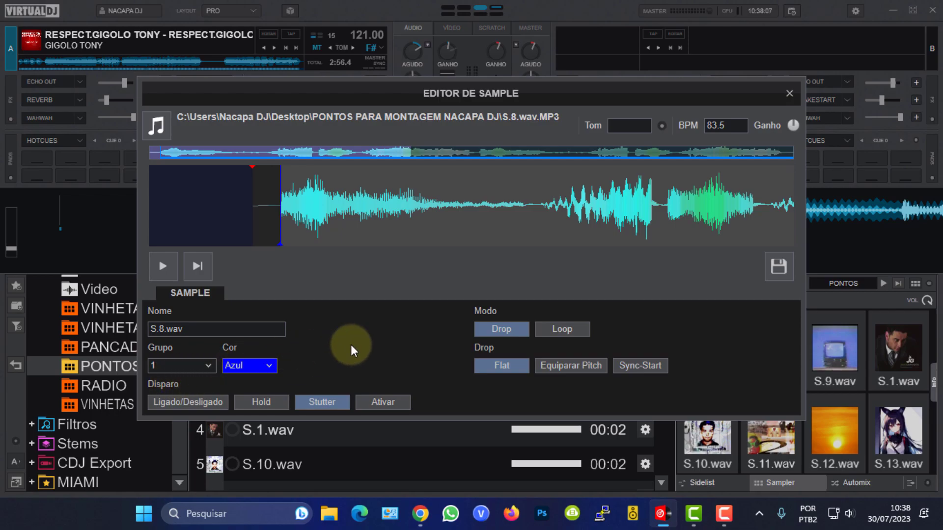
pyautogui.click(778, 267)
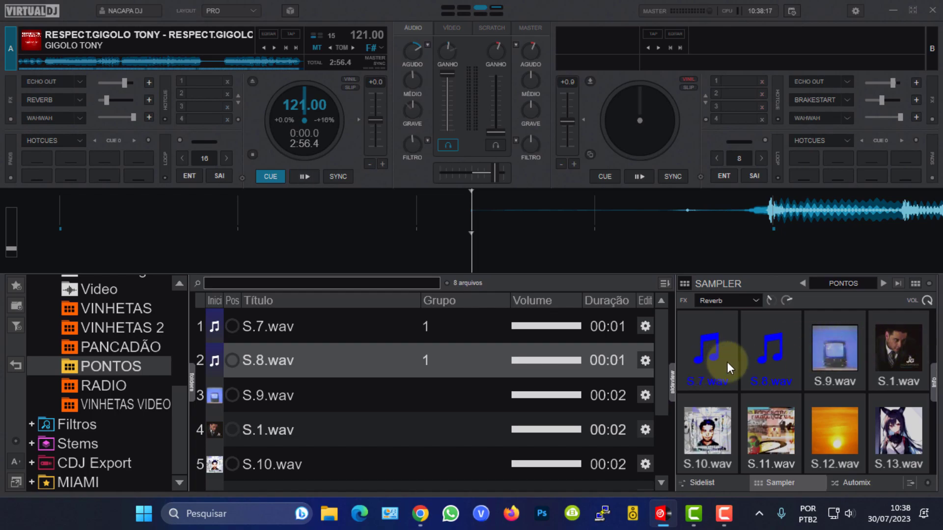
# Open S.9.wav in the sample editor and trim its start point to skip the leading silence.
pyautogui.click(645, 395)
pyautogui.scroll(4, 217, 229)
pyautogui.moveTo(216, 228); pyautogui.dragTo(361, 226)
pyautogui.moveTo(295, 217); pyautogui.dragTo(320, 217)
# Assign S.9.wav to group 1 and save the sample edit.
pyautogui.click(192, 366)
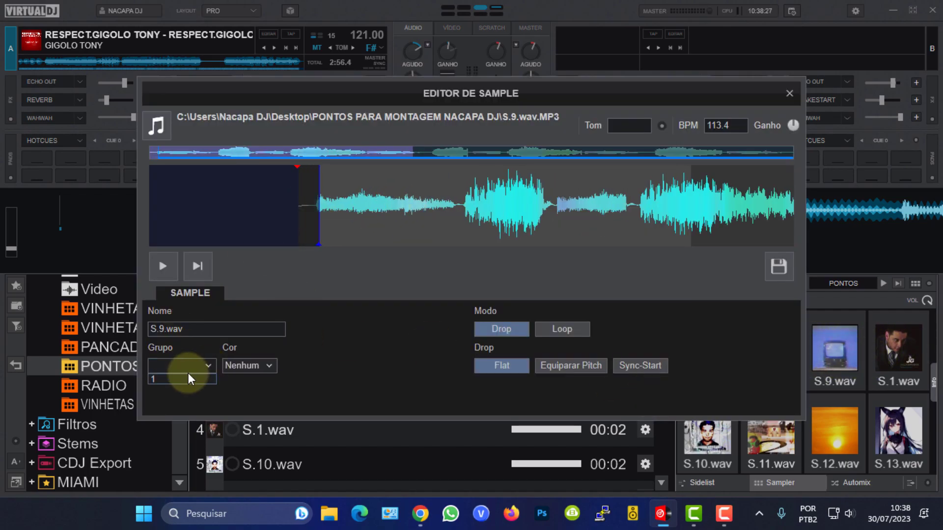
pyautogui.click(189, 378)
pyautogui.click(781, 265)
# Open S.1.wav in the sample editor, trim its start point, assign it to group 1 and save.
pyautogui.click(644, 432)
pyautogui.scroll(4, 216, 228)
pyautogui.moveTo(216, 228)
pyautogui.mouseDown()
pyautogui.moveTo(282, 228)
pyautogui.moveTo(243, 228)
pyautogui.mouseUp()
pyautogui.click(206, 367)
pyautogui.click(188, 378)
pyautogui.click(778, 266)
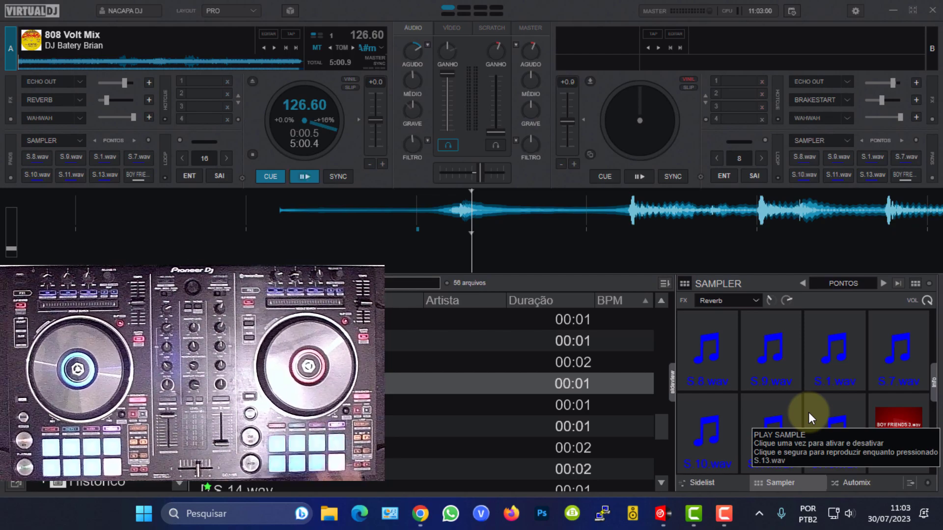
# Set the sampler's pad layout to 8 columns.
pyautogui.click(929, 285)
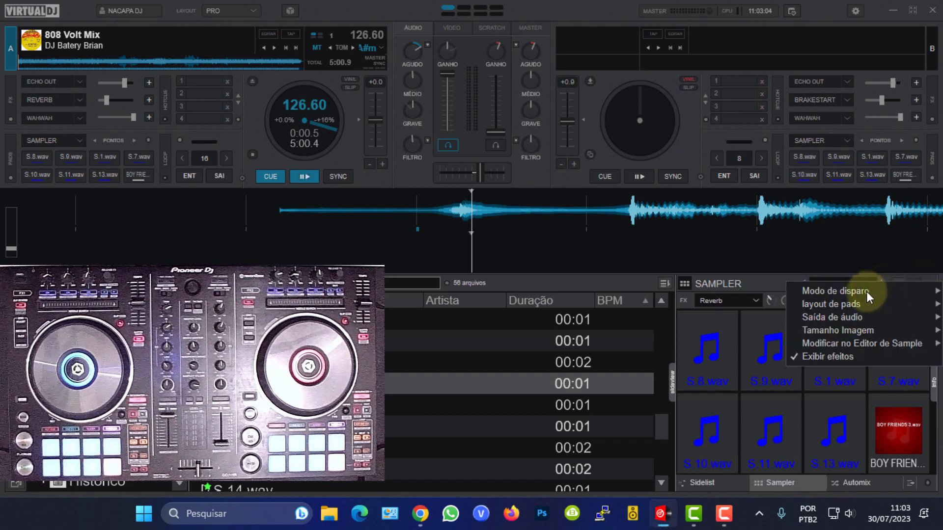
pyautogui.moveTo(827, 308)
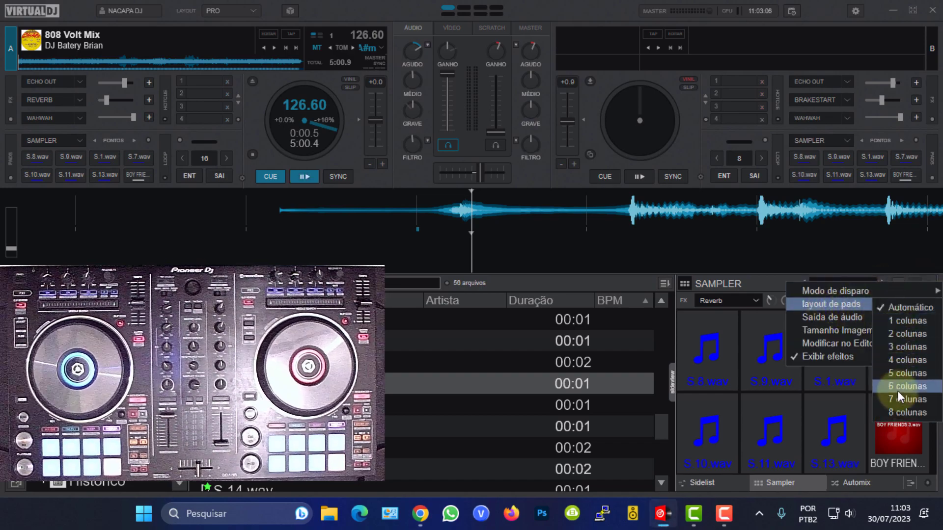
pyautogui.click(897, 411)
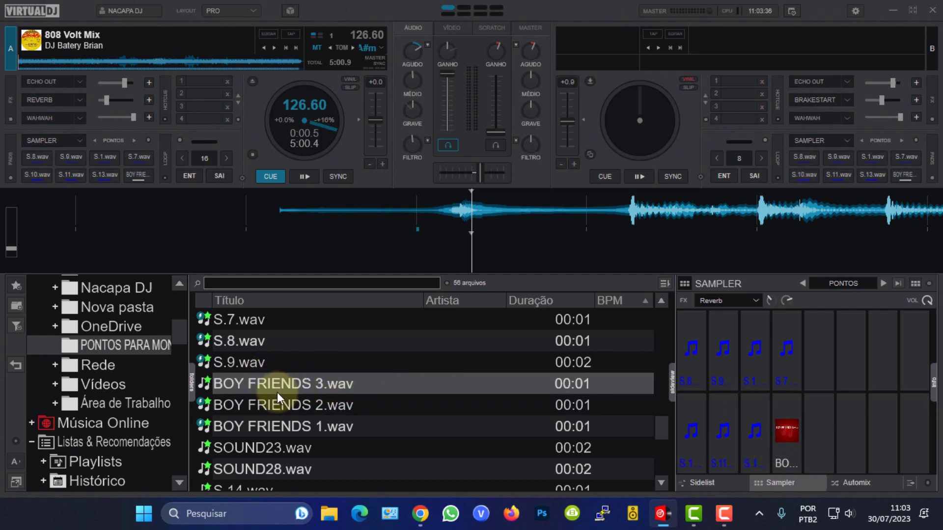
# Load S.9.wav, S.8.wav and S.6.wav into the fifth, sixth and seventh pads of the sampler's first row.
pyautogui.scroll(2, 277, 393)
pyautogui.scroll(-1, 277, 393)
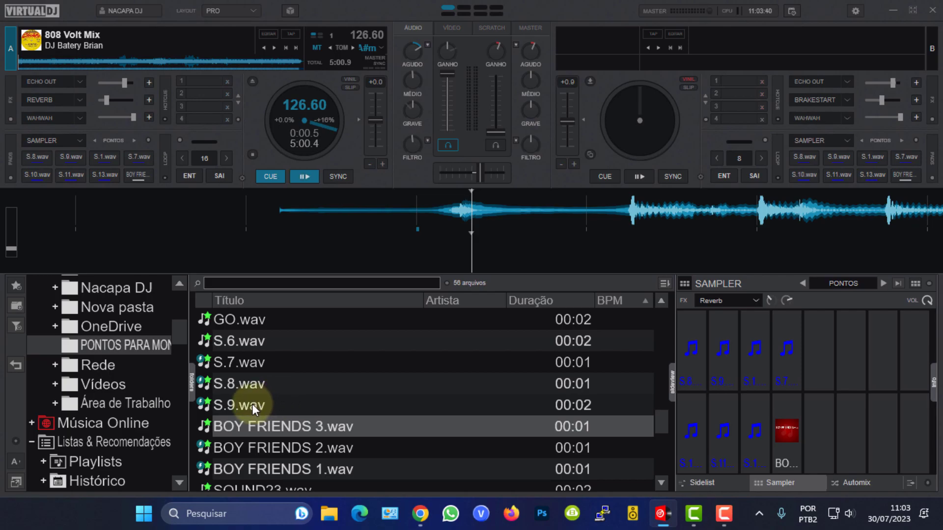
pyautogui.moveTo(251, 403); pyautogui.dragTo(822, 348)
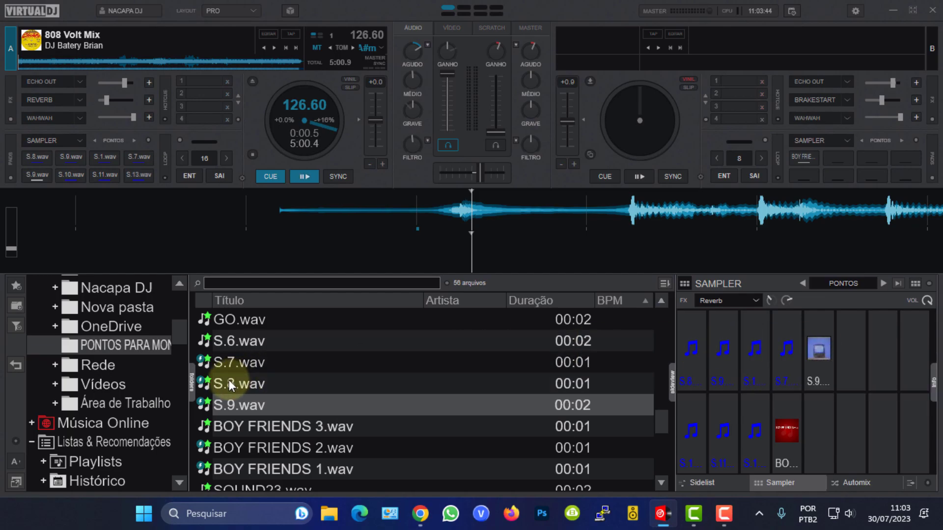
pyautogui.moveTo(252, 385); pyautogui.dragTo(857, 362)
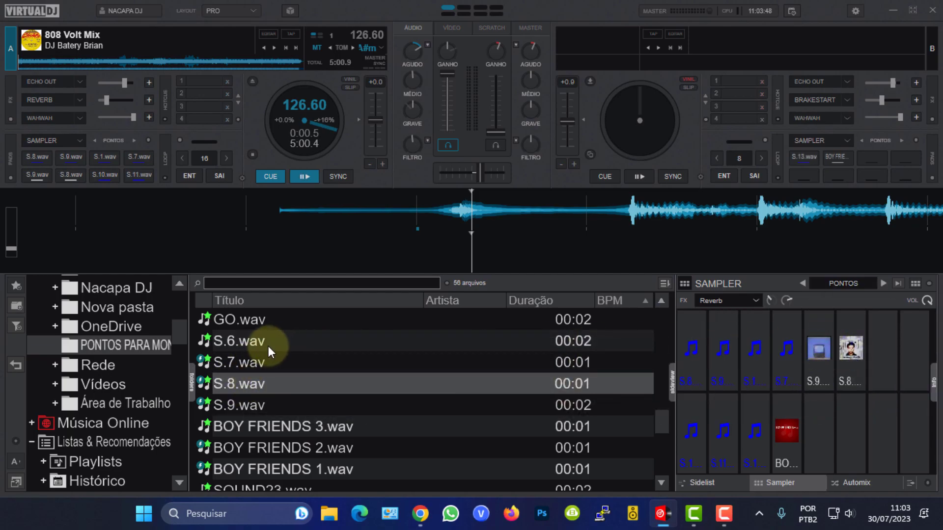
pyautogui.moveTo(260, 347); pyautogui.dragTo(884, 349)
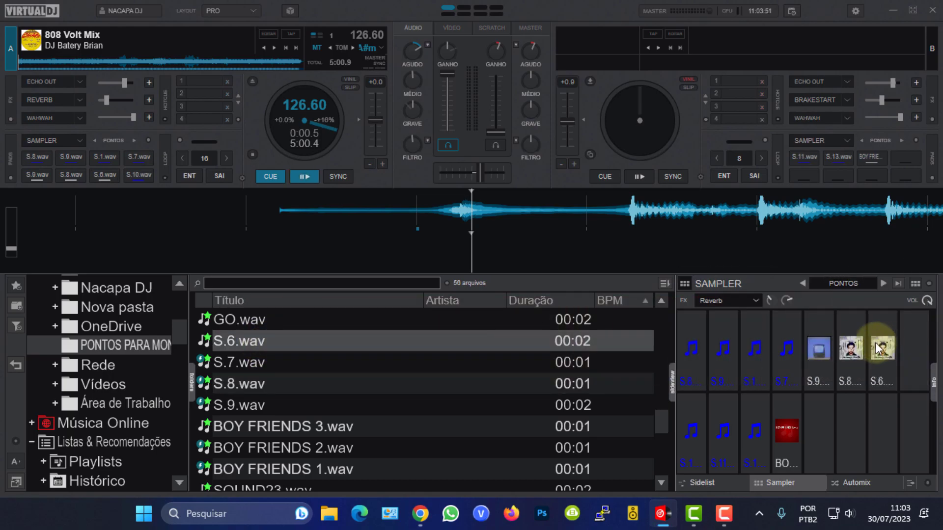
# Load GO.wav into the eighth pad of the sampler's first row and trigger two pads to test them.
pyautogui.click(251, 324)
pyautogui.moveTo(251, 328); pyautogui.dragTo(919, 357)
pyautogui.click(755, 351)
pyautogui.click(788, 349)
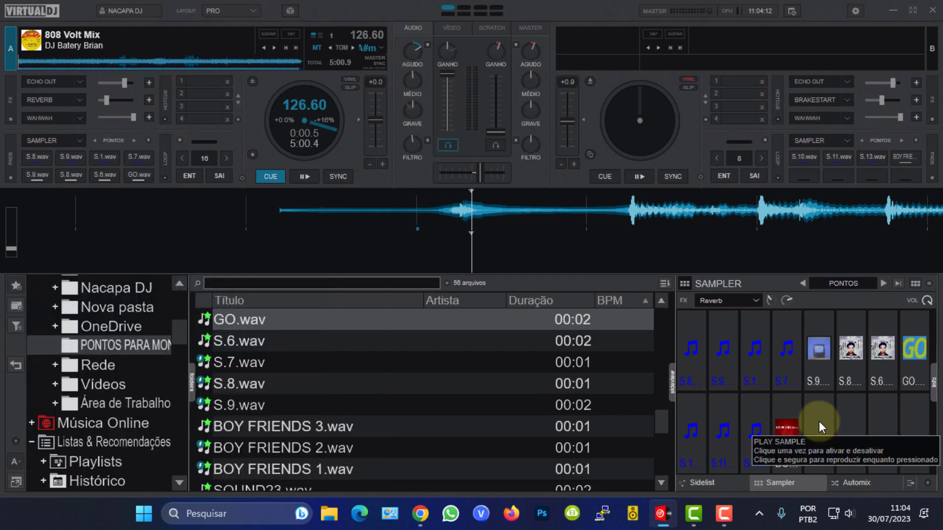
# Load BOY FRIENDS 3.wav, BOY FRIENDS 2.wav and BOY FRIENDS 1.wav into the fourth to sixth pads of the second row.
pyautogui.click(260, 444)
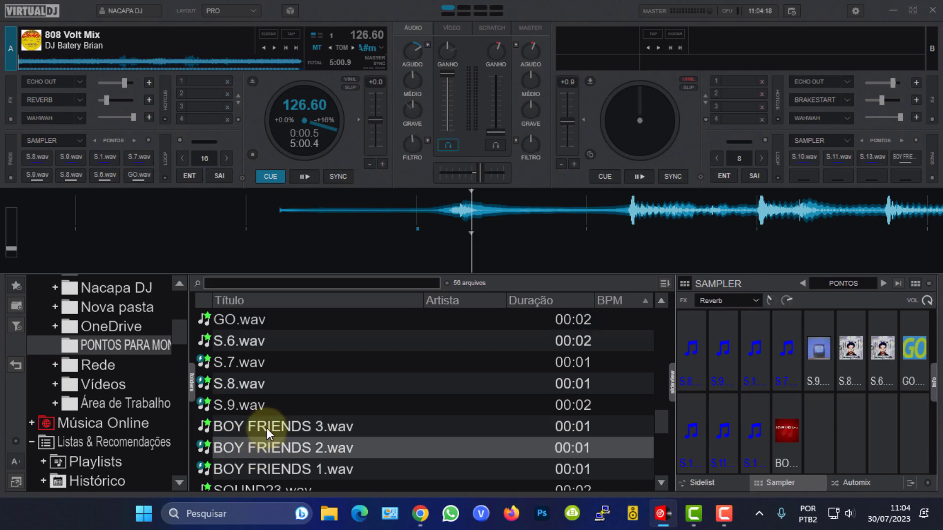
pyautogui.click(269, 423)
pyautogui.moveTo(269, 423); pyautogui.dragTo(789, 434)
pyautogui.click(249, 447)
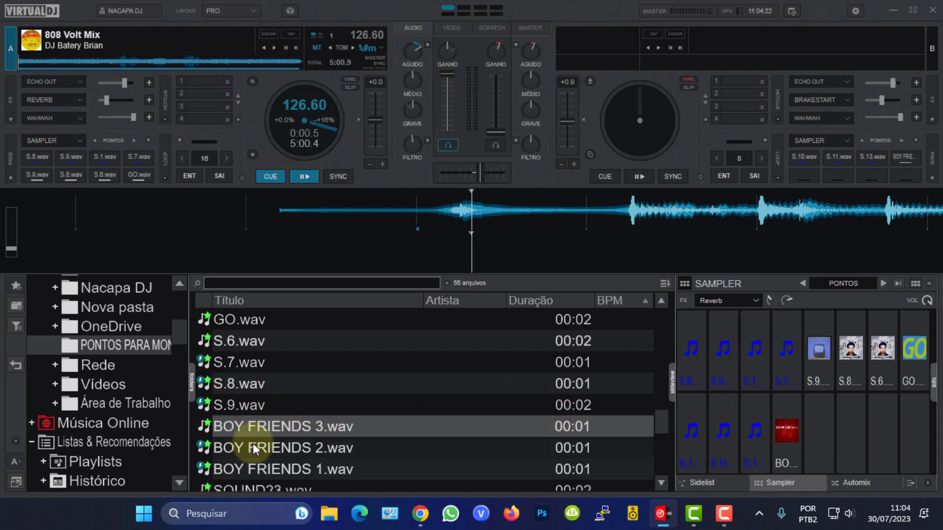
pyautogui.moveTo(252, 447); pyautogui.dragTo(825, 443)
pyautogui.moveTo(299, 471); pyautogui.dragTo(858, 435)
# Load SOUND35.wav and SOUND37.wav into the seventh and eighth pads of the sampler's second row.
pyautogui.scroll(-2, 344, 407)
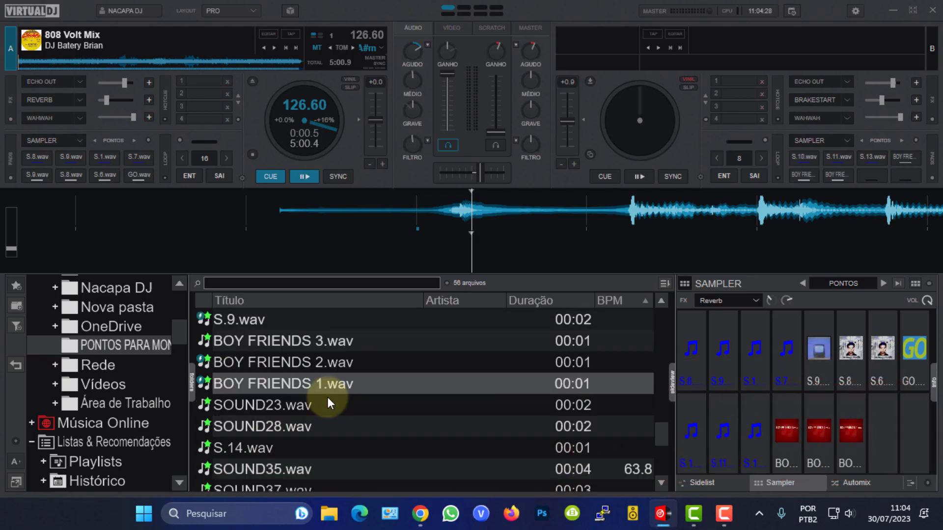
pyautogui.scroll(-1, 297, 410)
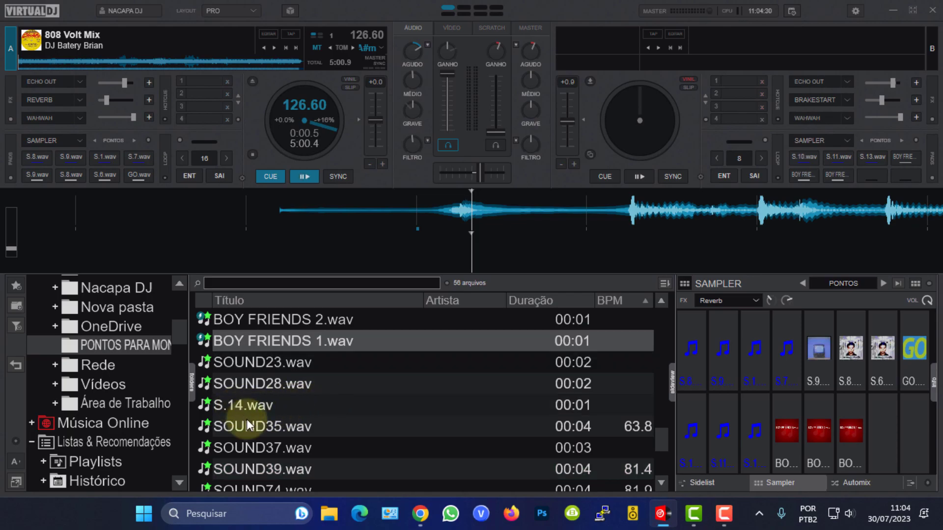
pyautogui.click(293, 425)
pyautogui.moveTo(293, 426); pyautogui.dragTo(882, 430)
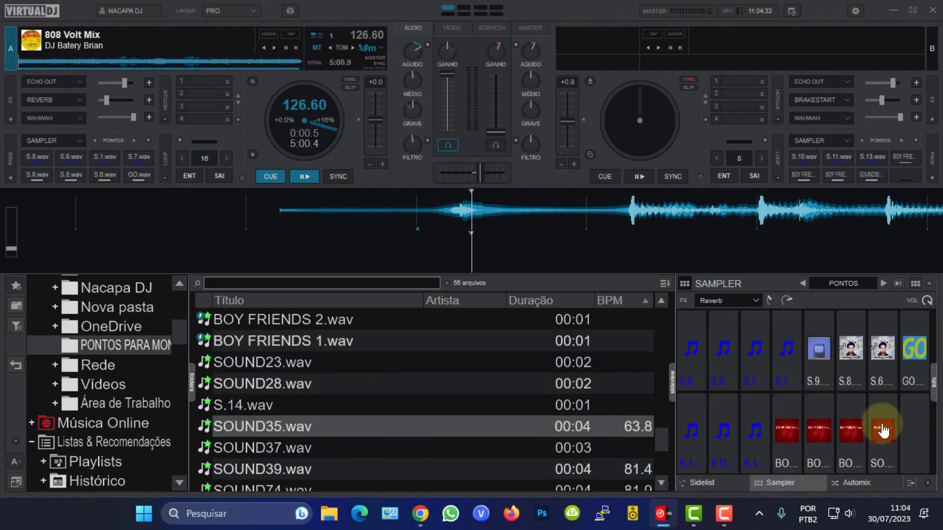
pyautogui.click(257, 448)
pyautogui.moveTo(257, 448); pyautogui.dragTo(915, 432)
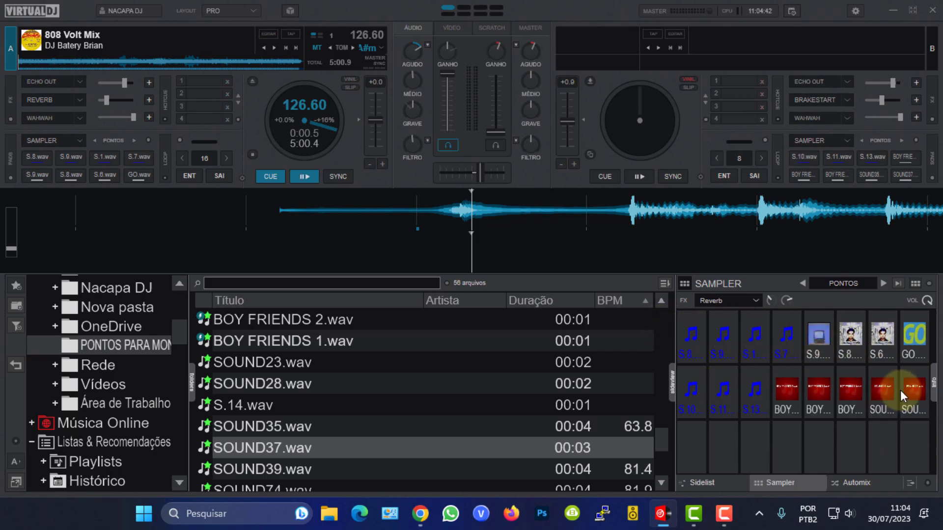
# Set the sampler's pad layout to Automático.
pyautogui.click(929, 285)
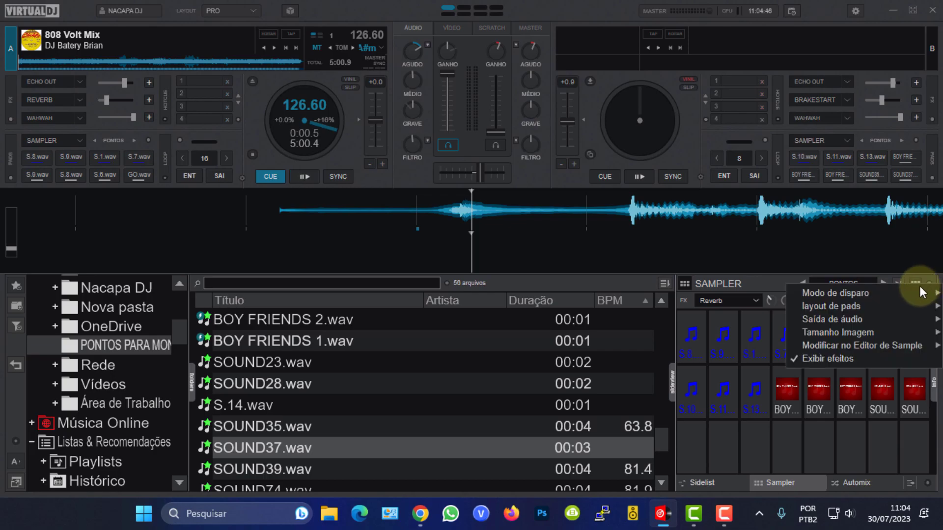
pyautogui.moveTo(834, 305)
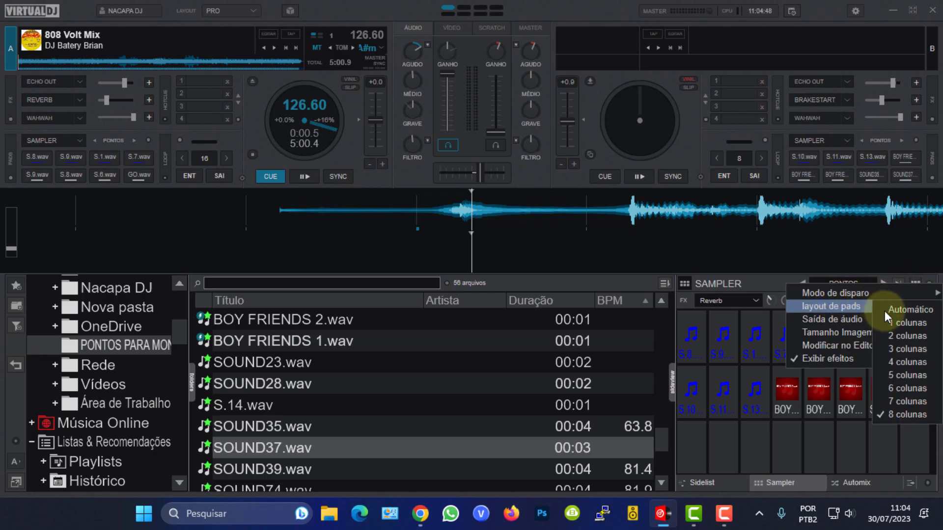
pyautogui.click(910, 311)
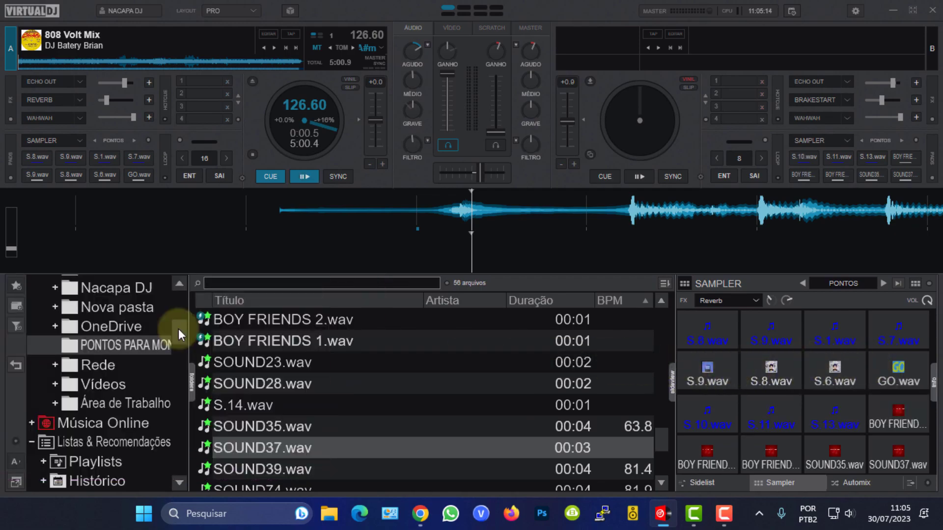
# Open the PONTOS sampler bank folder under Sampler in the browser tree.
pyautogui.moveTo(178, 329)
pyautogui.mouseDown()
pyautogui.moveTo(178, 349)
pyautogui.moveTo(178, 340)
pyautogui.mouseUp()
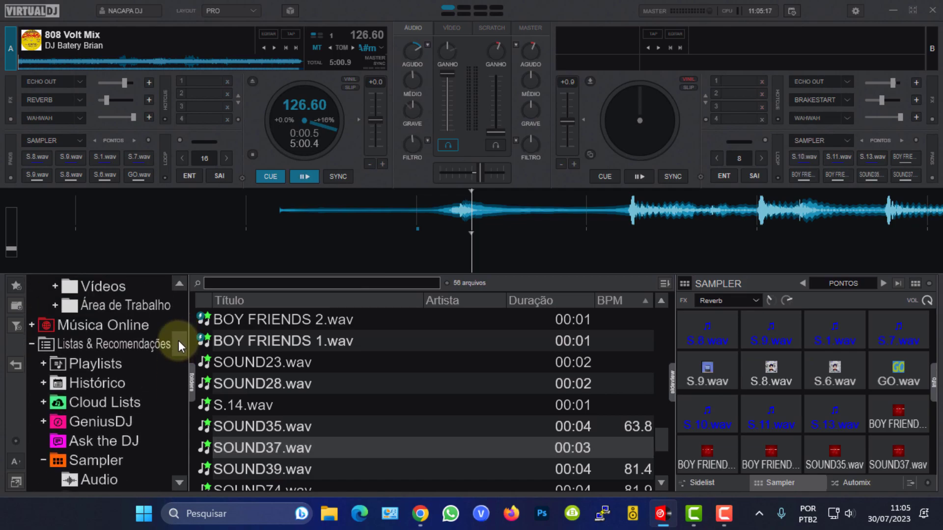
pyautogui.click(30, 344)
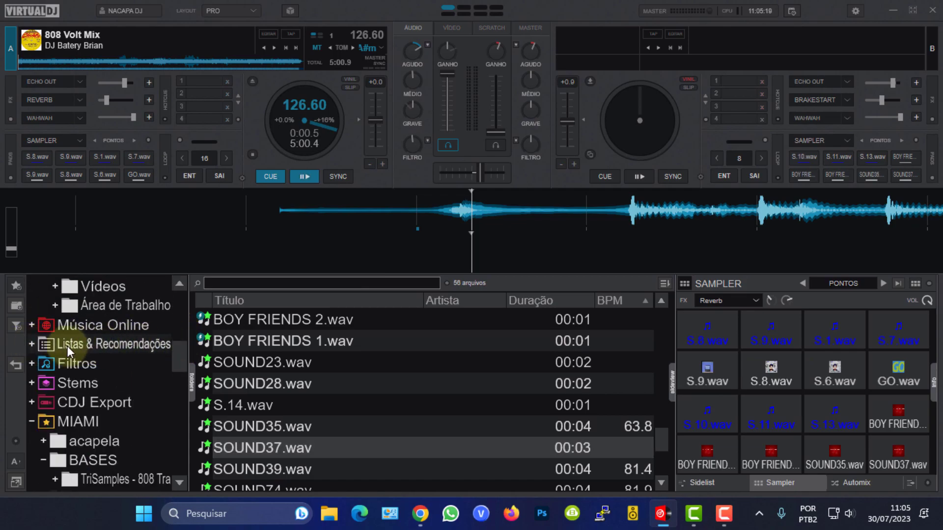
pyautogui.click(32, 344)
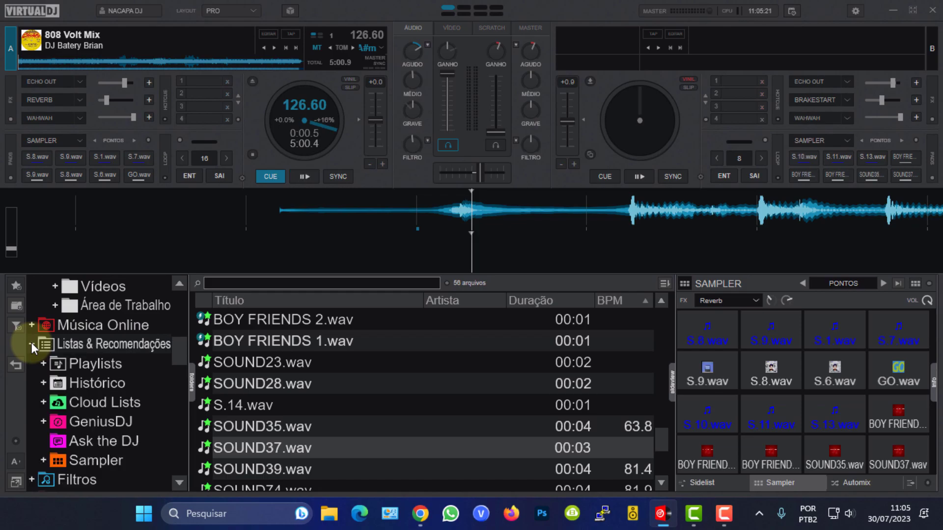
pyautogui.click(43, 462)
pyautogui.moveTo(179, 346); pyautogui.dragTo(170, 375)
pyautogui.click(91, 357)
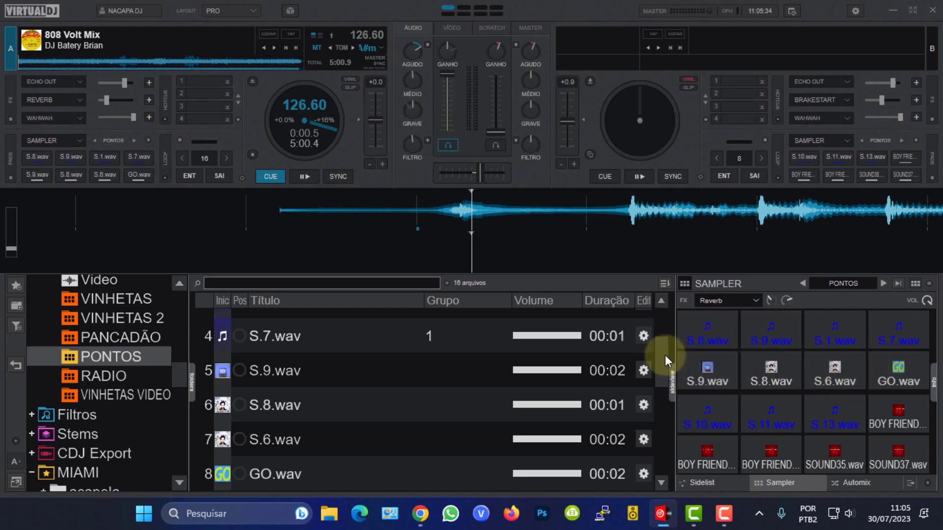
pyautogui.scroll(-1, 663, 355)
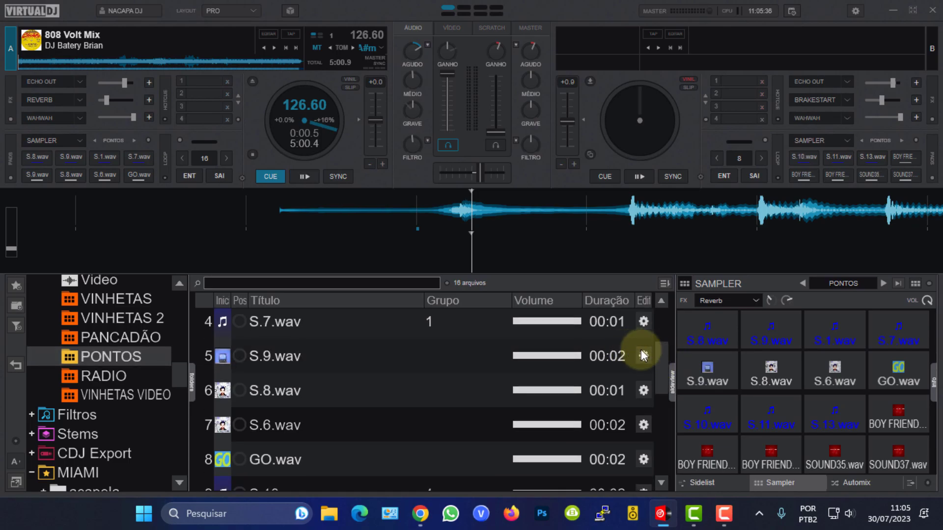
# Open S.9.wav in the sample editor, trim its start point and open its group list.
pyautogui.click(643, 356)
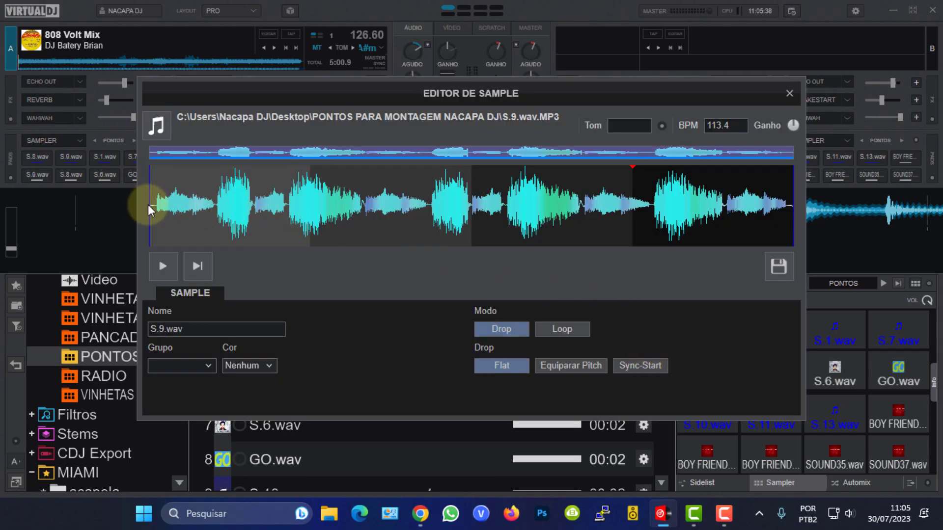
pyautogui.scroll(4, 165, 202)
pyautogui.moveTo(202, 203)
pyautogui.mouseDown()
pyautogui.moveTo(220, 203)
pyautogui.moveTo(207, 229)
pyautogui.mouseUp()
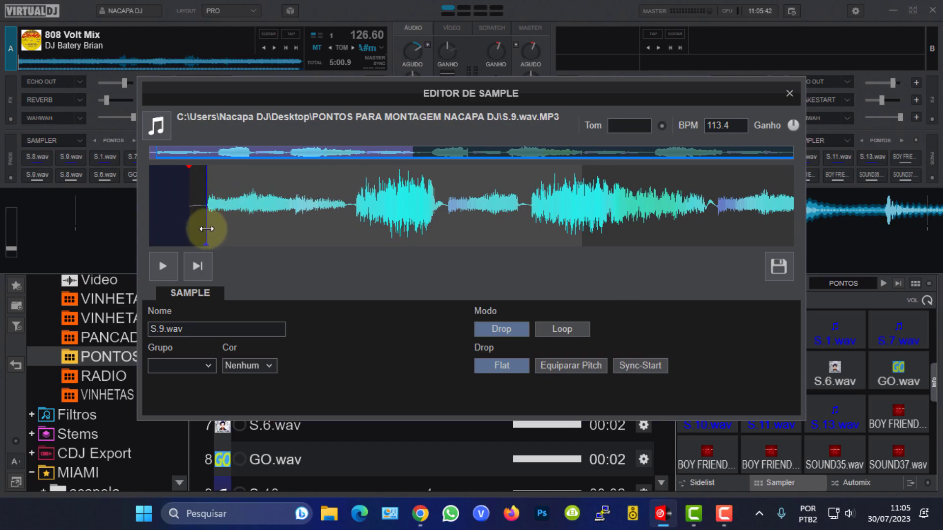
pyautogui.click(210, 366)
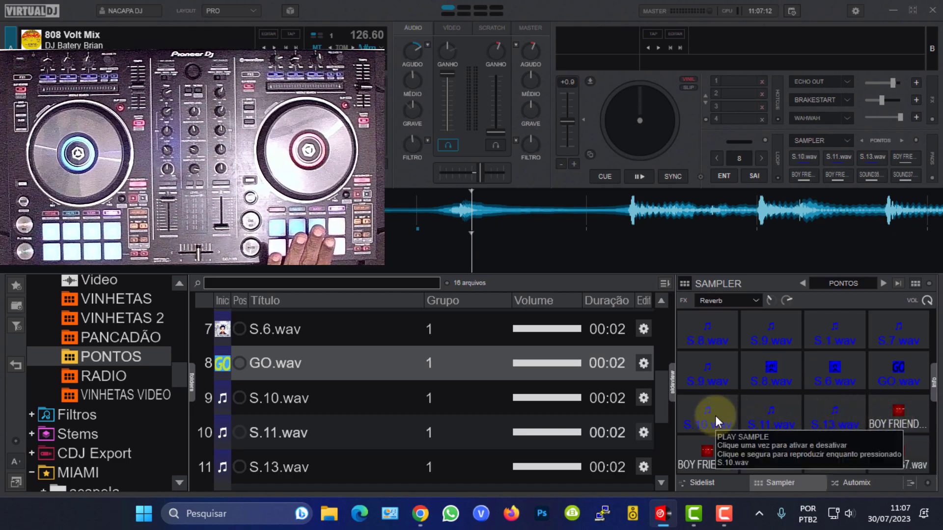
# Open S.10.wav in the sample editor and set its group to 2 and its color to Vermelho.
pyautogui.click(643, 399)
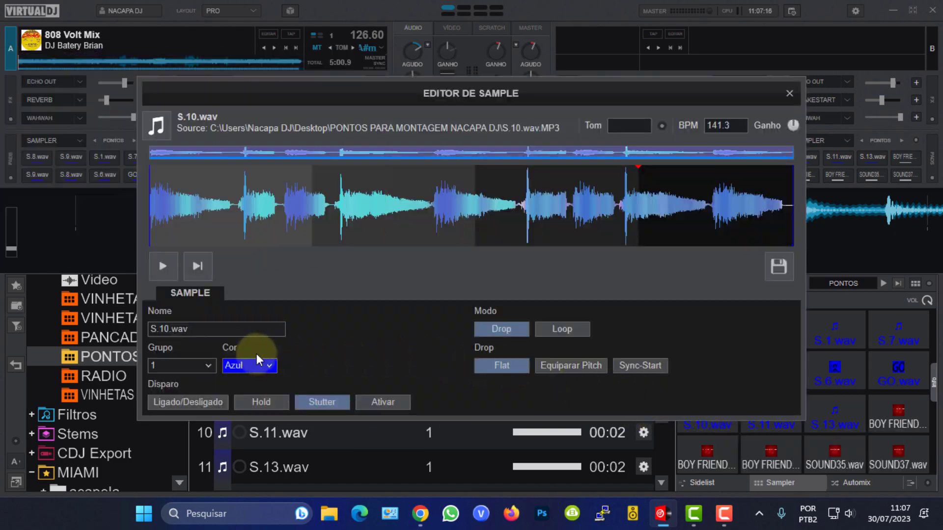
pyautogui.click(205, 366)
pyautogui.click(159, 365)
pyautogui.moveTo(159, 365); pyautogui.dragTo(141, 364)
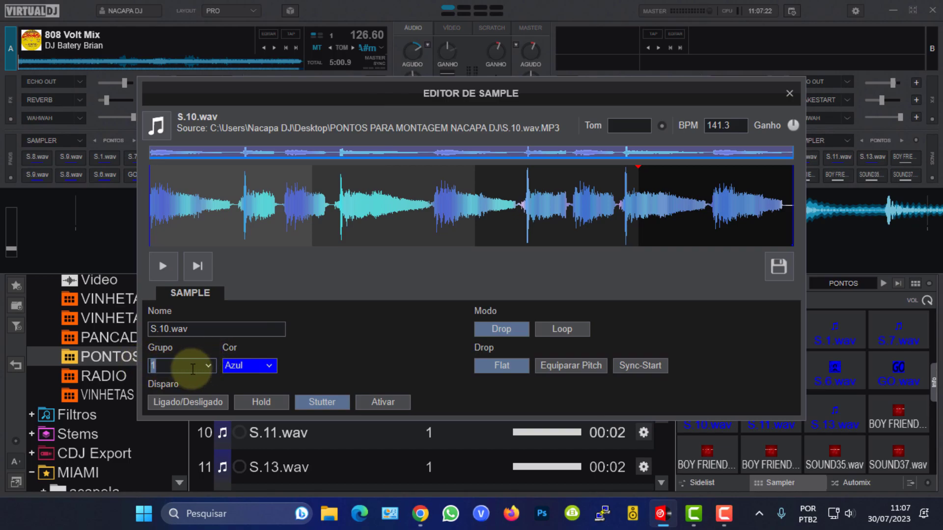
pyautogui.write('2')
pyautogui.click(270, 366)
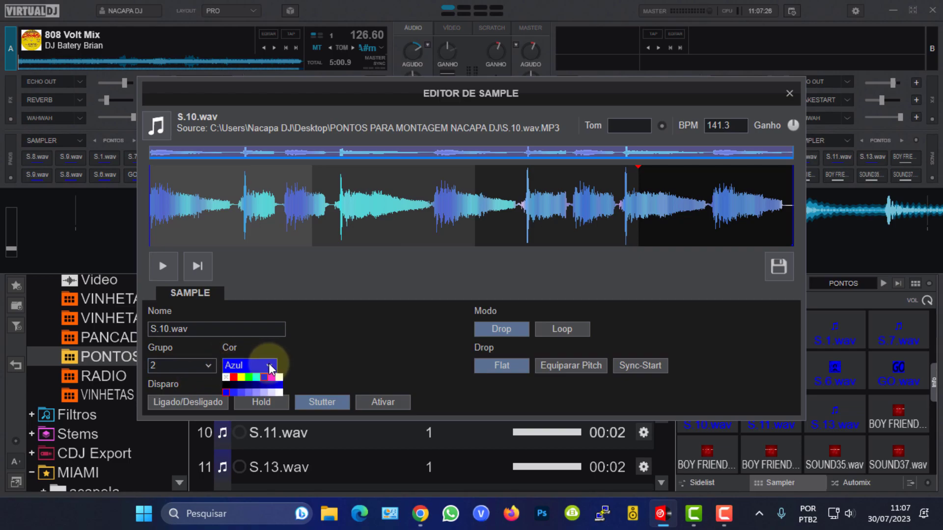
pyautogui.click(234, 377)
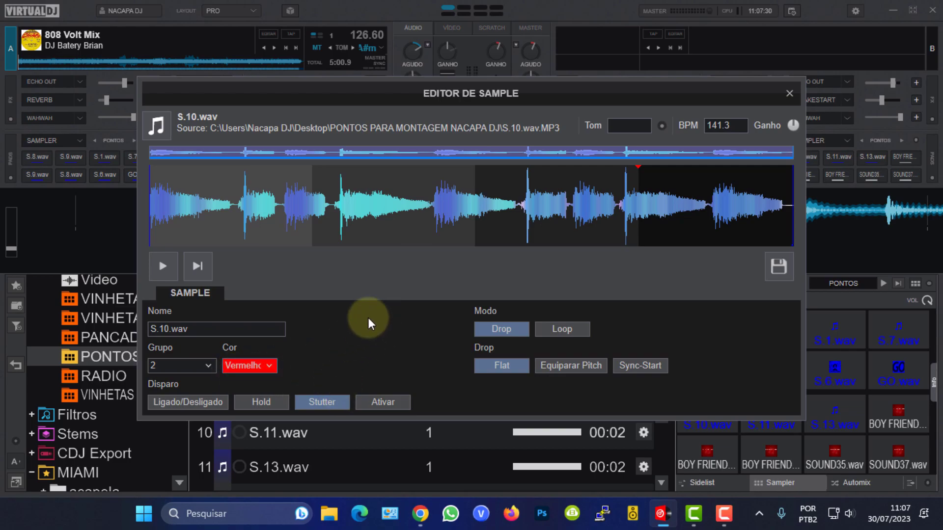
# Trim S.10.wav's start point to the first hit and save the sample.
pyautogui.scroll(3, 181, 209)
pyautogui.moveTo(181, 208); pyautogui.dragTo(329, 208)
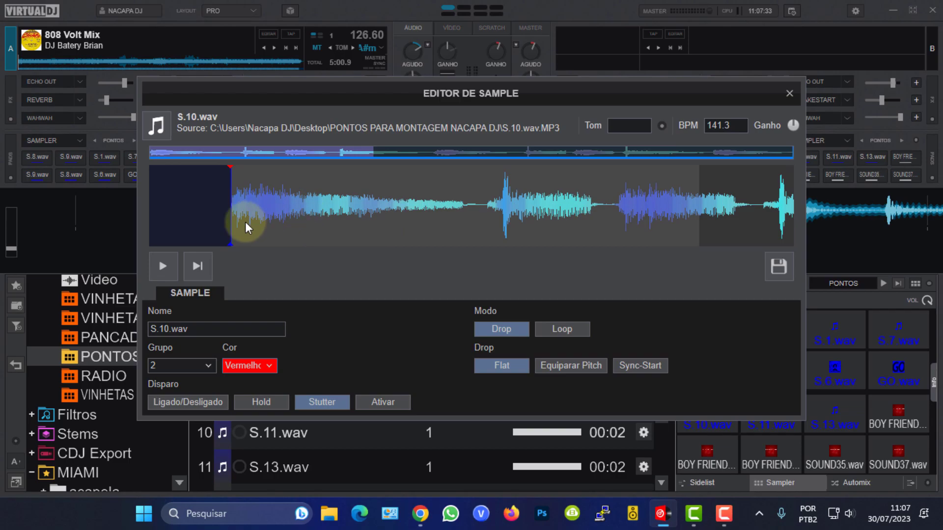
pyautogui.click(777, 270)
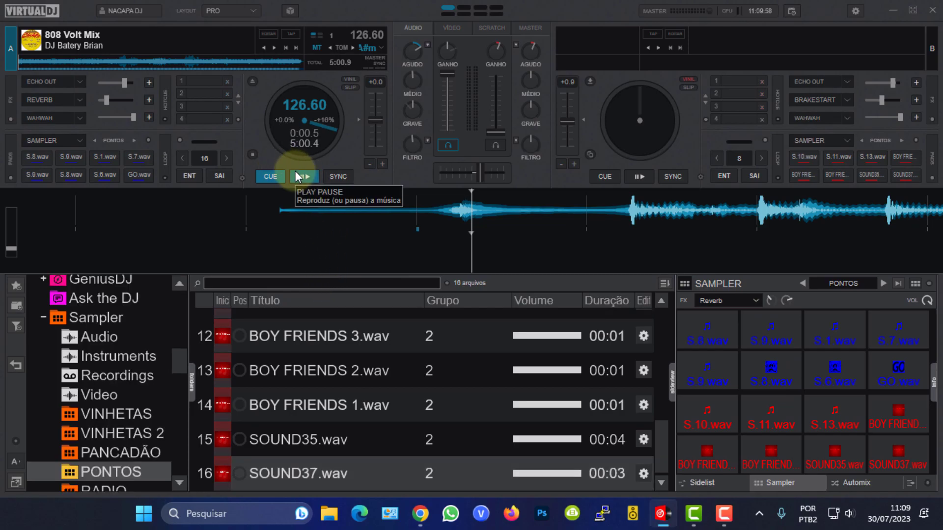
# Set a cue point at the start of deck A's track and preview it from there.
pyautogui.click(266, 174)
pyautogui.moveTo(477, 213); pyautogui.dragTo(500, 213)
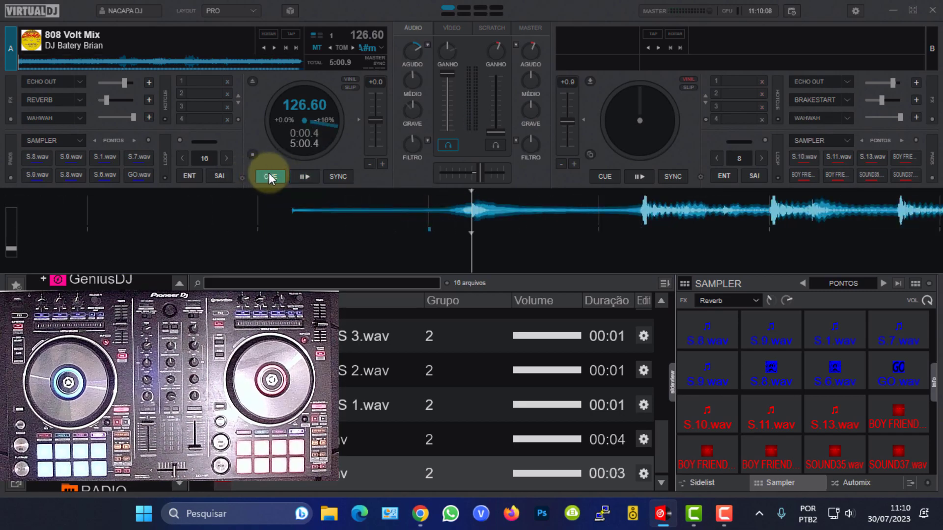
pyautogui.click(270, 178)
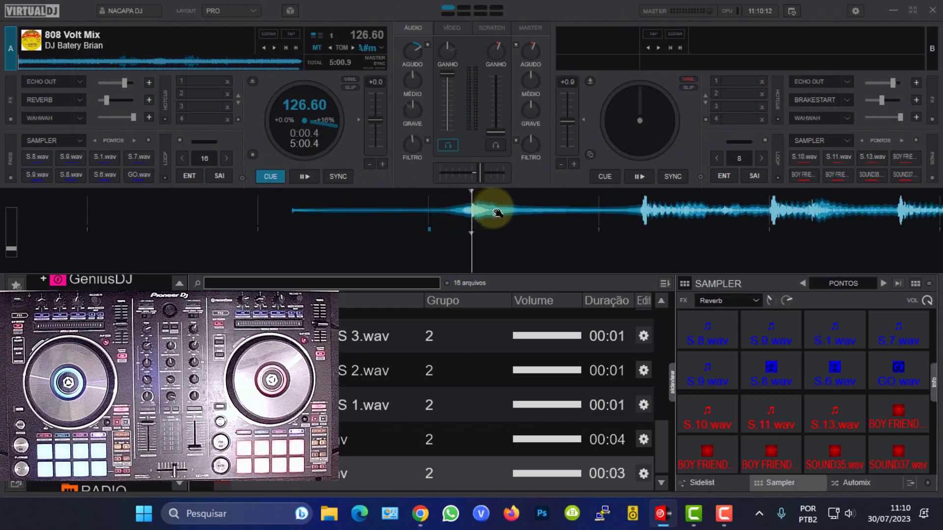
pyautogui.click(271, 175)
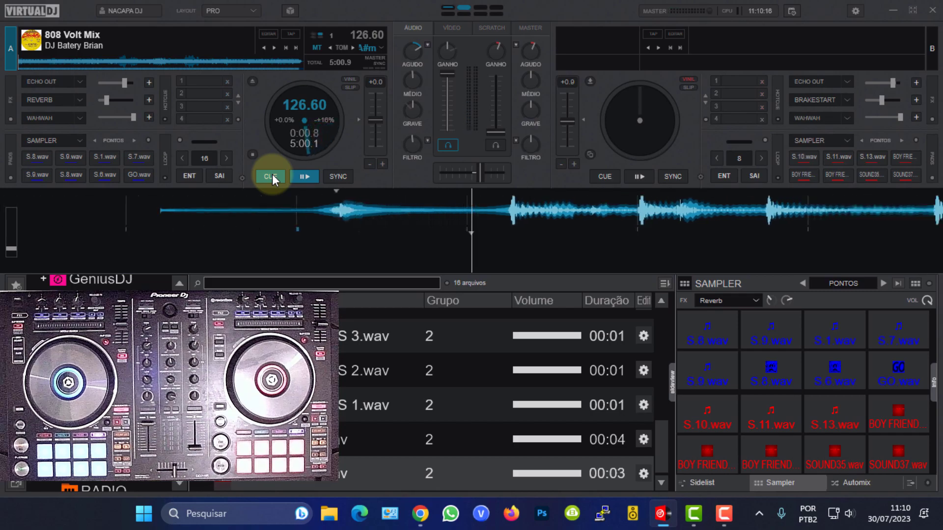
pyautogui.click(272, 176)
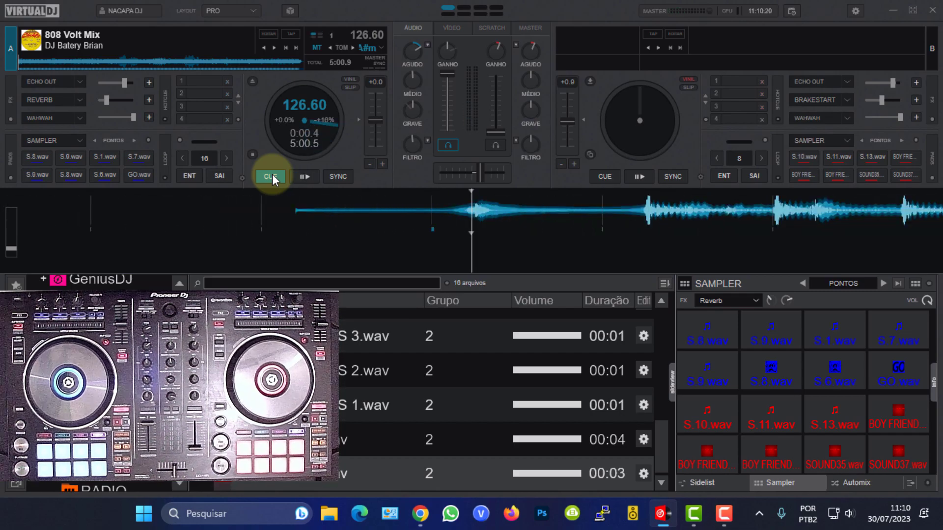
pyautogui.click(272, 176)
pyautogui.click(272, 175)
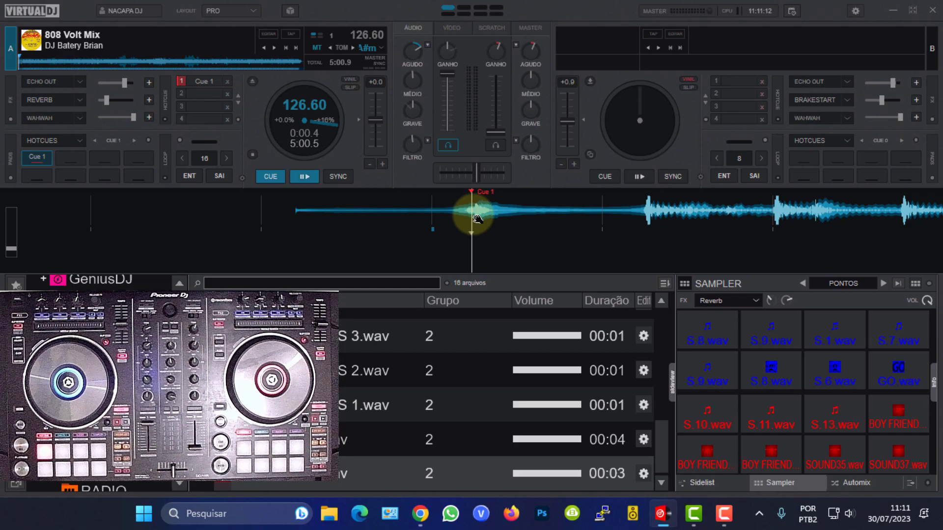
pyautogui.click(166, 100)
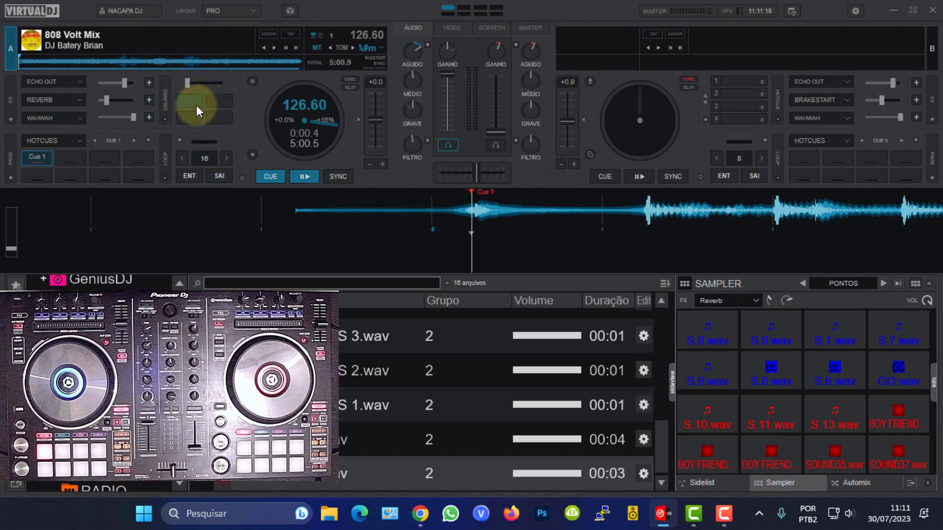
pyautogui.click(166, 100)
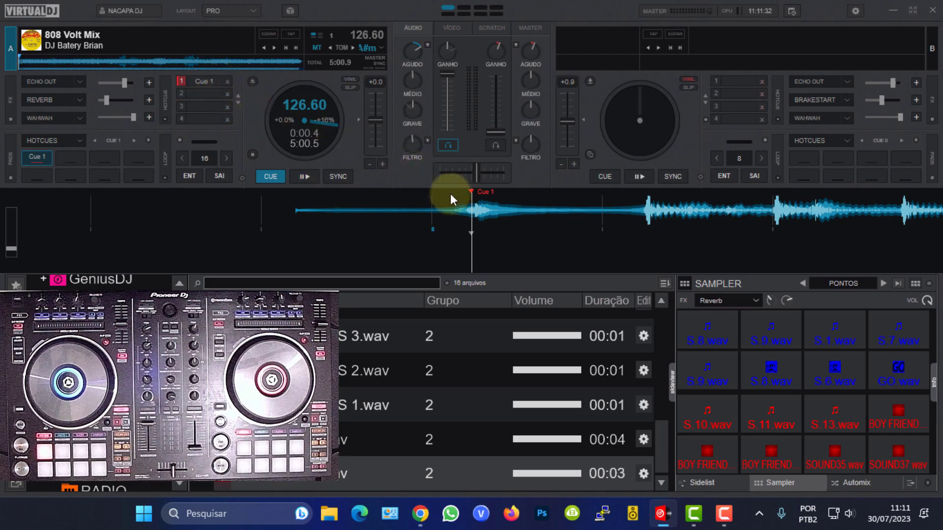
pyautogui.moveTo(665, 210); pyautogui.dragTo(507, 206)
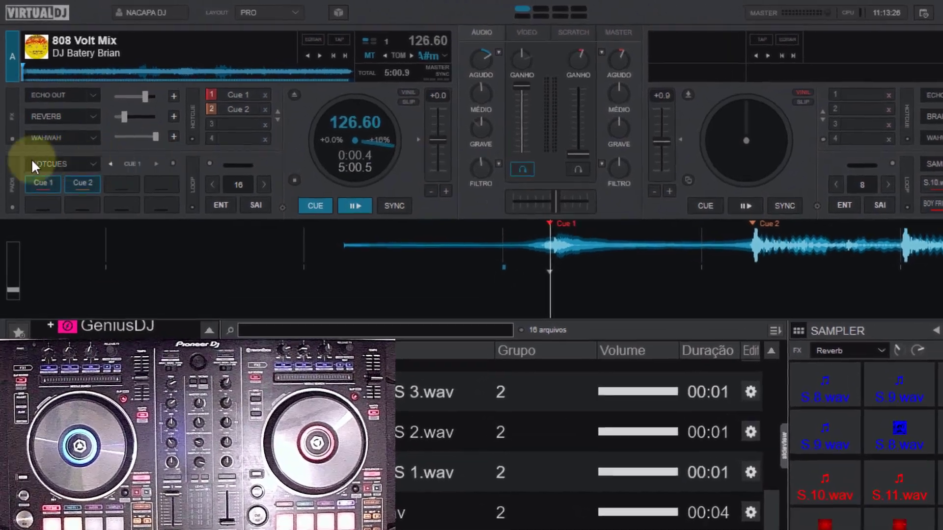
# Examine the page assignments in deck A's pad mode menu.
pyautogui.click(94, 164)
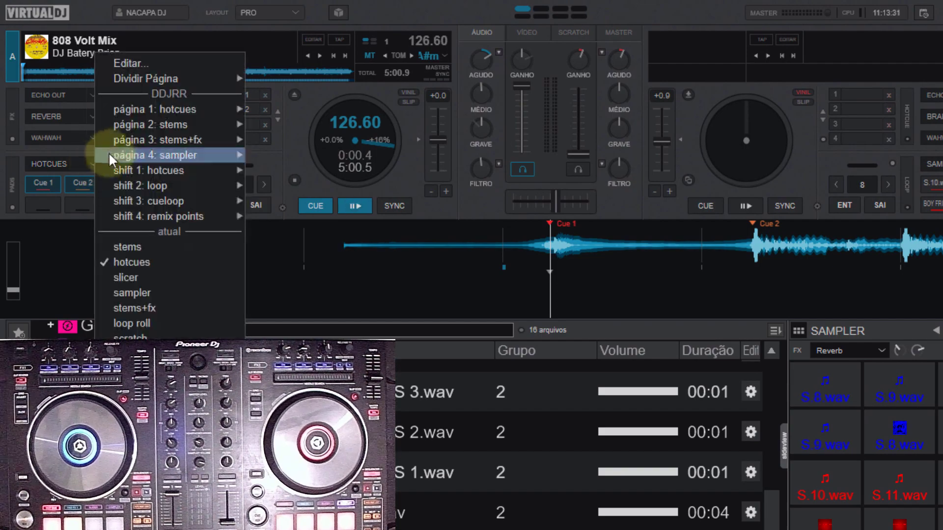
pyautogui.moveTo(134, 104)
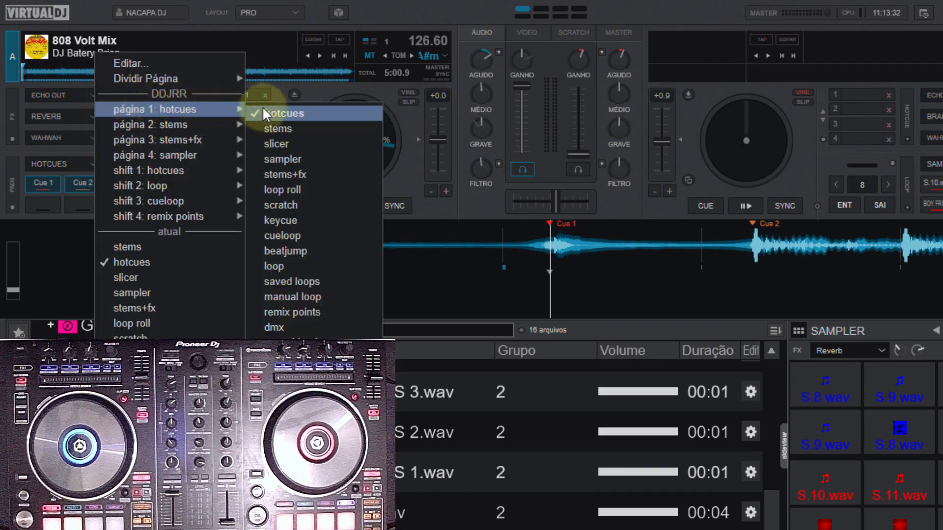
pyautogui.moveTo(152, 129)
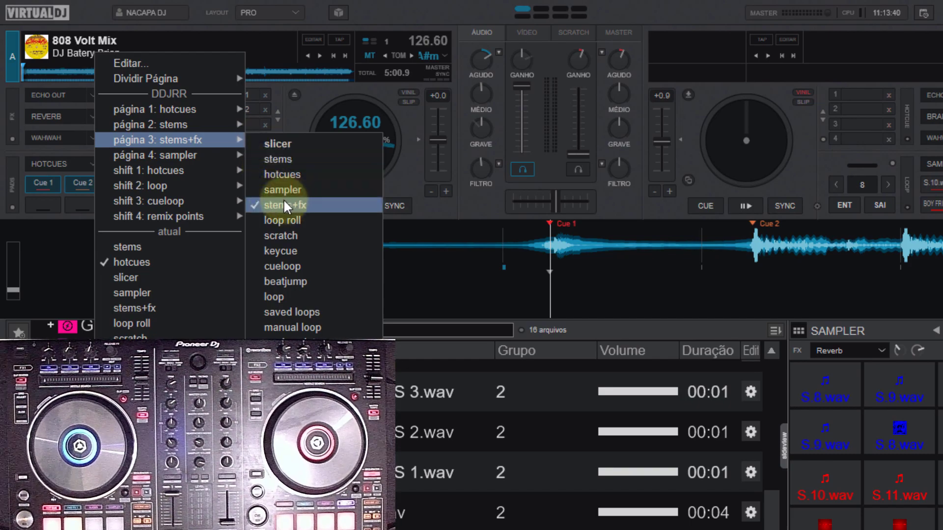
pyautogui.moveTo(141, 154)
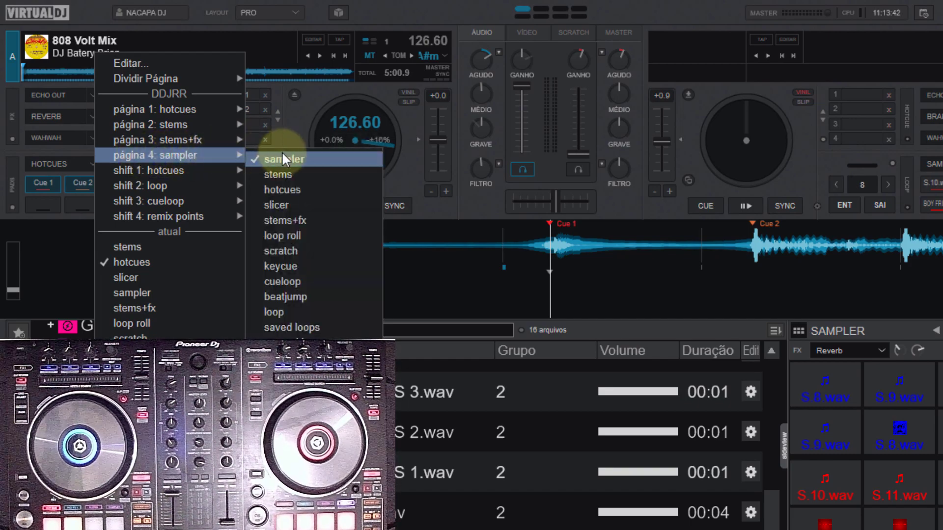
pyautogui.click(299, 111)
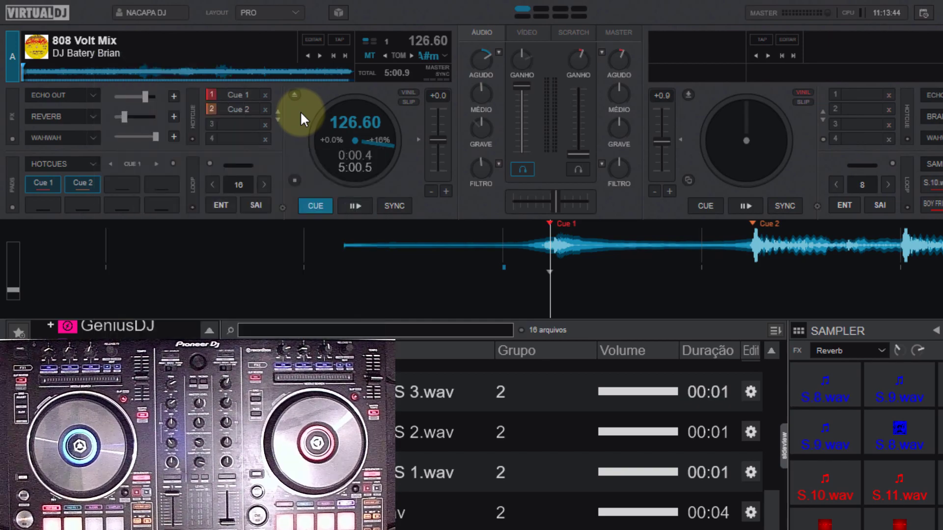